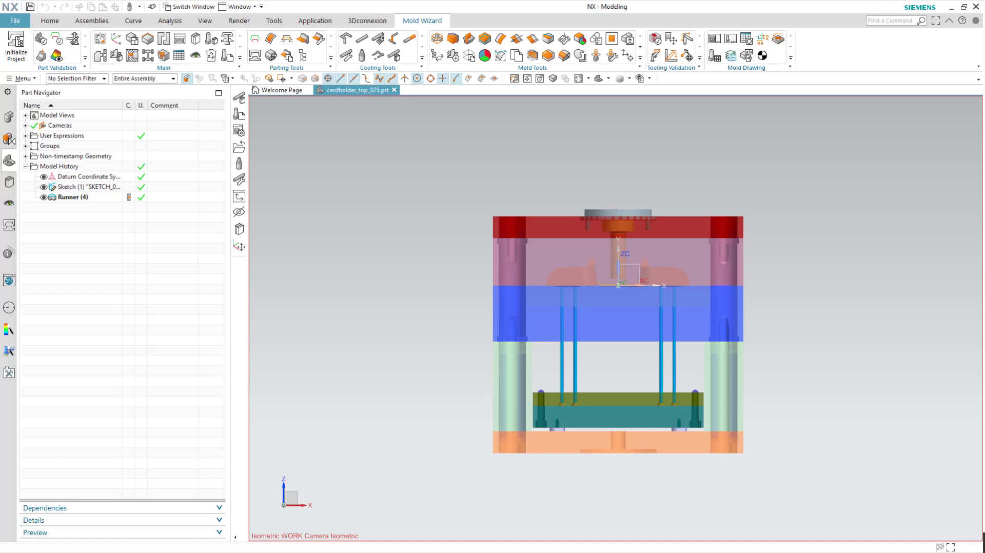
Step: In the Assembly Navigator, select cardholder_cavity_048 and bring up its right-click actions
click(10, 121)
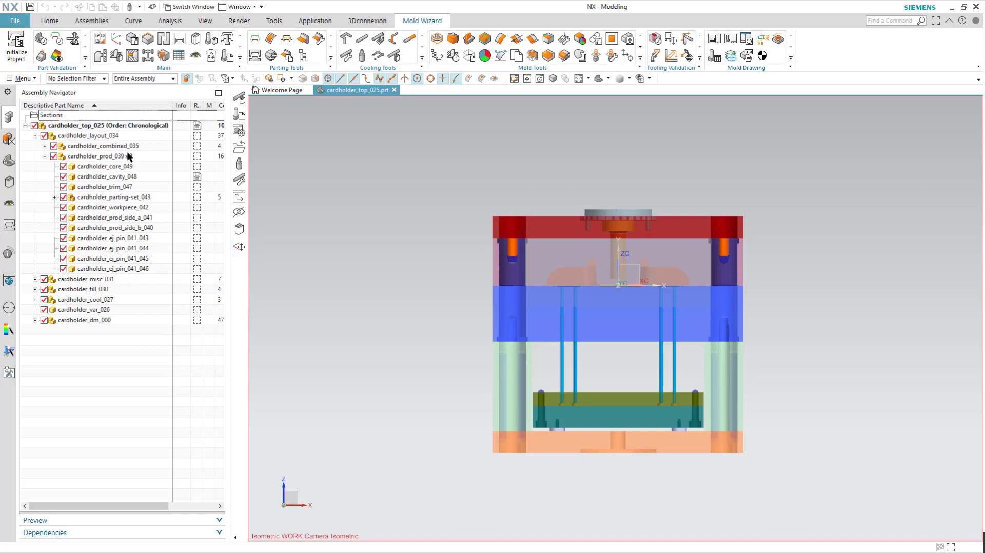
click(134, 177)
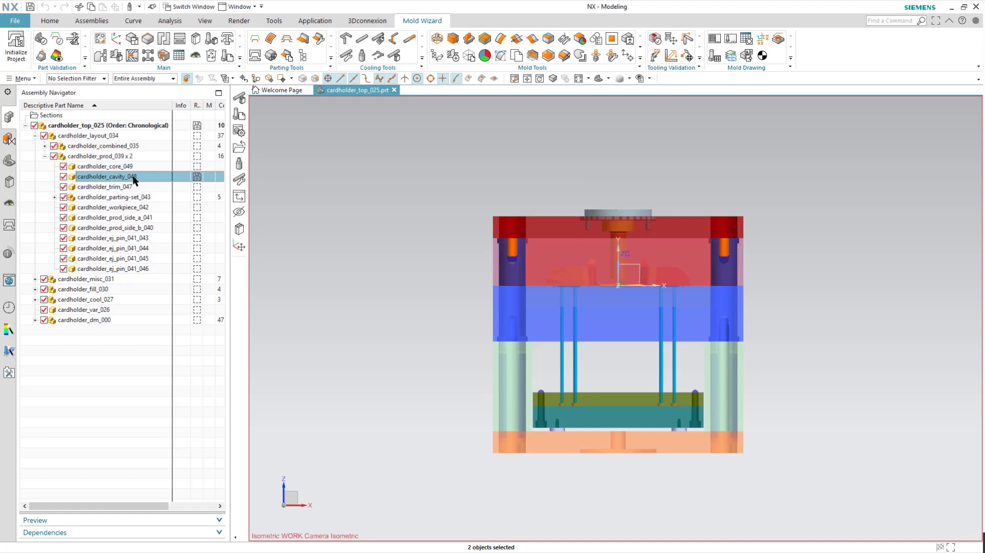
right_click(134, 180)
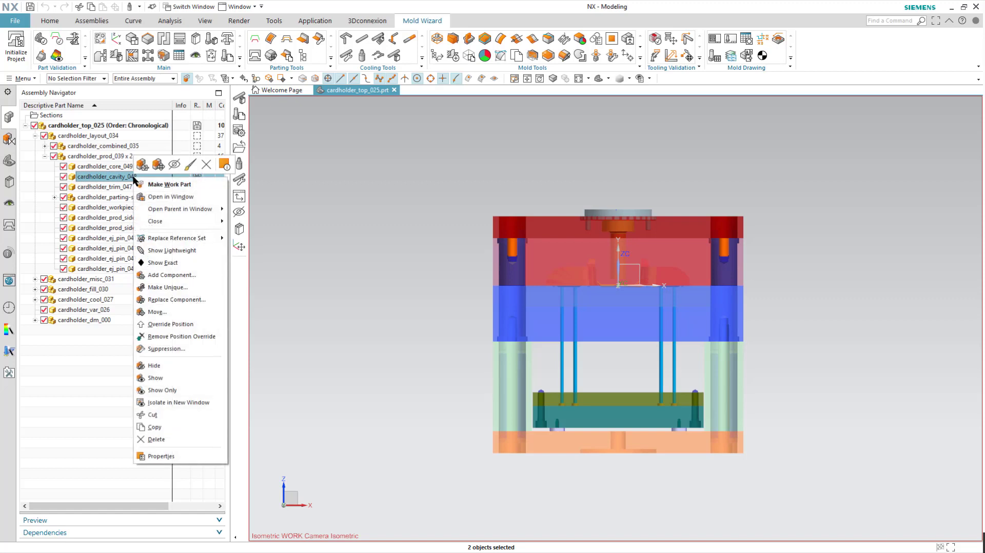
Step: Open cardholder_cavity_048 in its own window and add a datum plane 16 mm above its top face
click(164, 197)
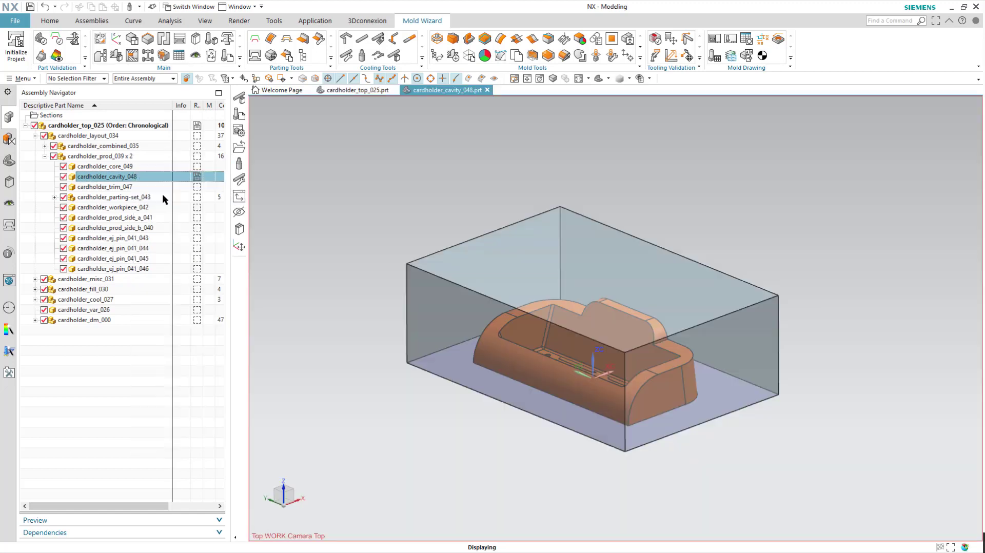
mouse_move(398, 208)
middle_down()
mouse_move(382, 189)
mouse_move(361, 189)
mouse_move(376, 203)
mouse_move(393, 202)
middle_up()
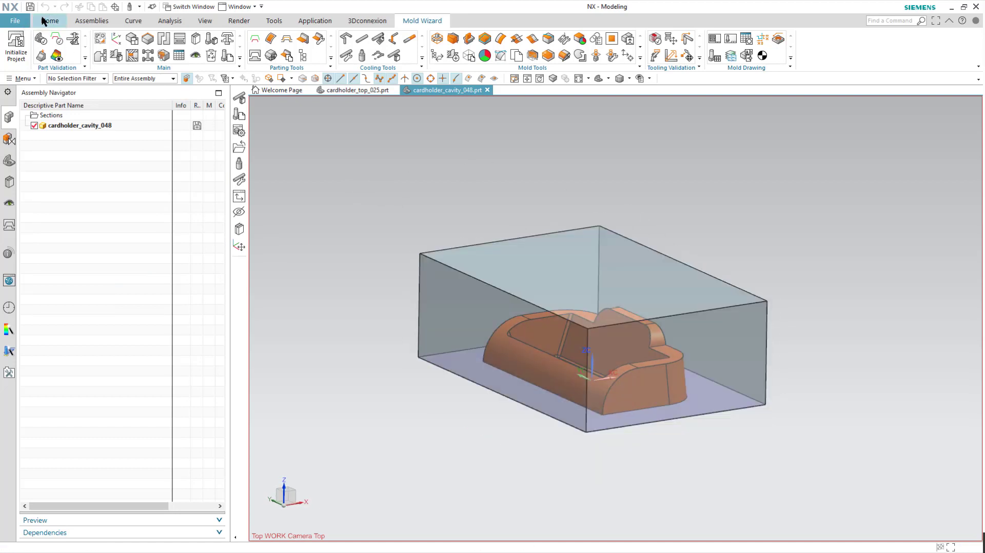
click(50, 21)
click(105, 45)
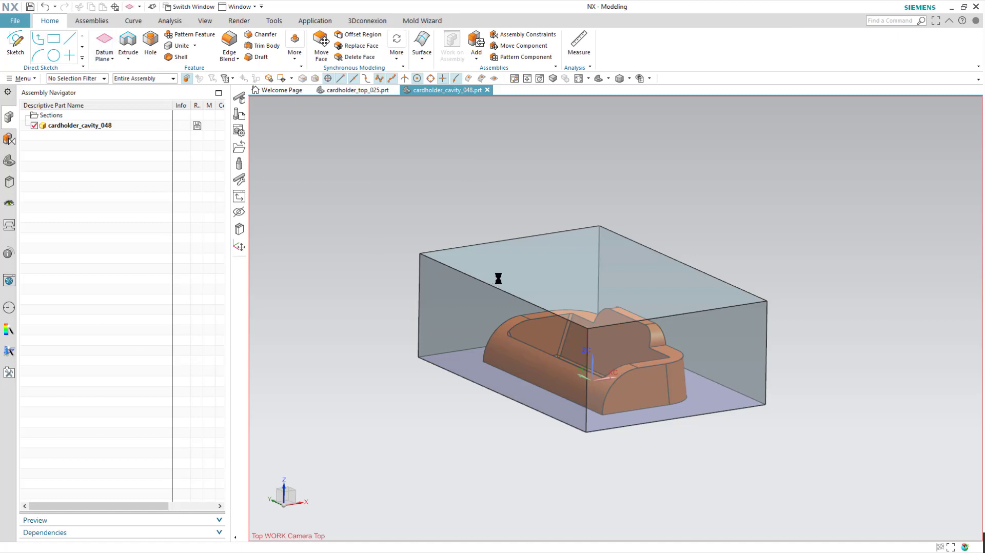
click(526, 279)
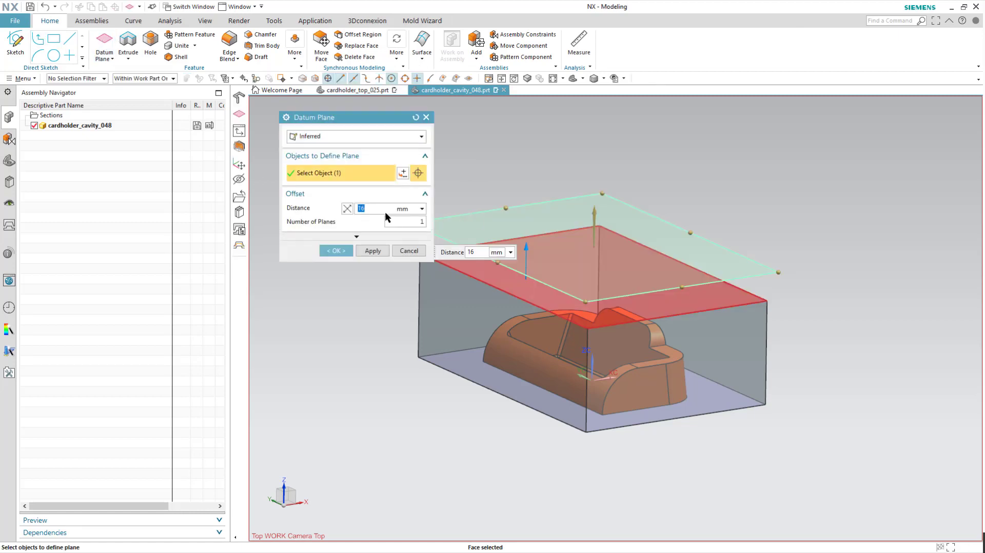
middle_drag(923, 347, 881, 330)
key(F8)
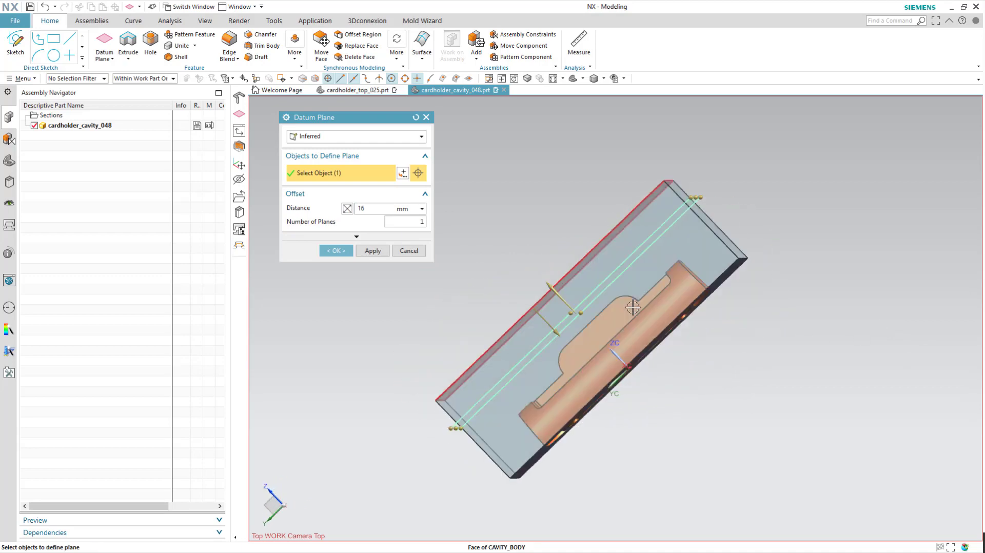
click(328, 251)
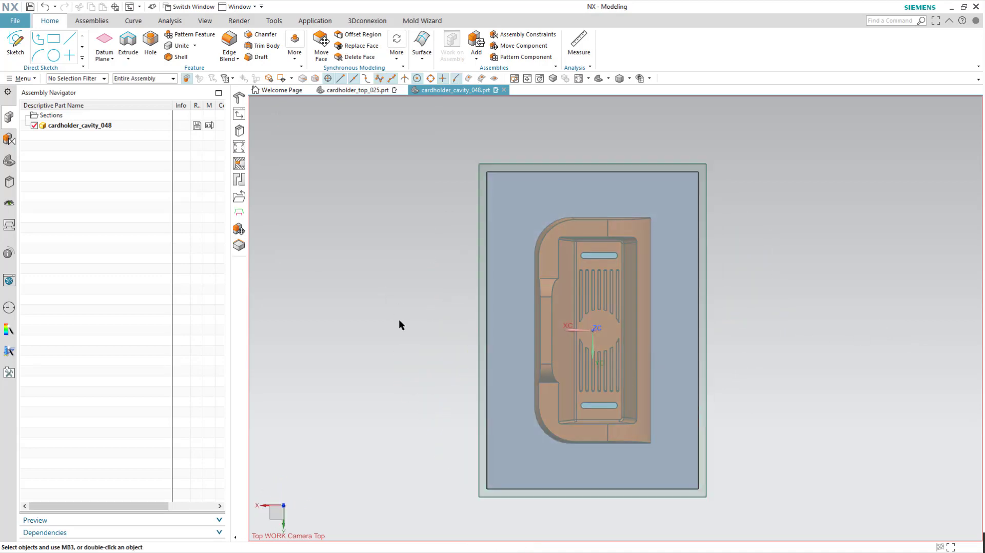
middle_drag(399, 324, 483, 288)
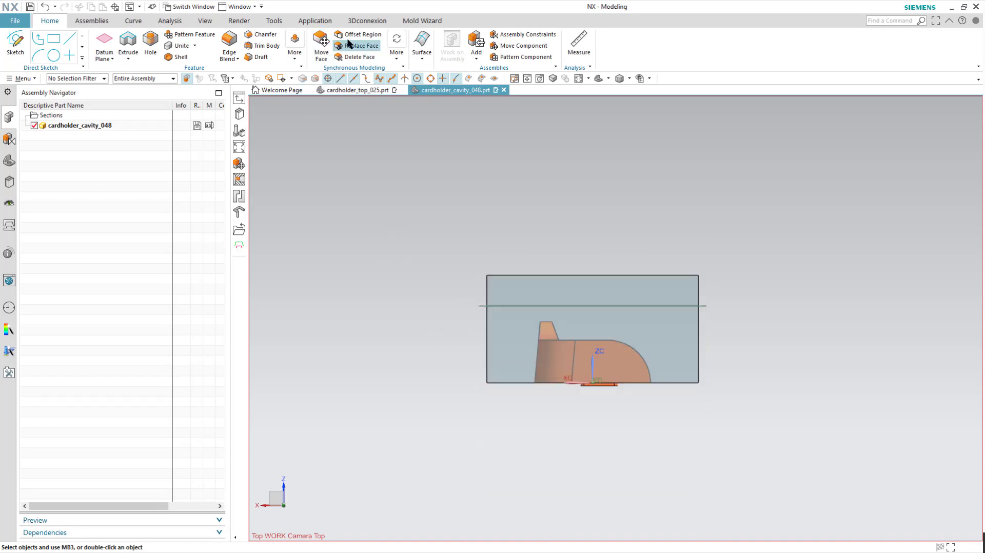
click(411, 20)
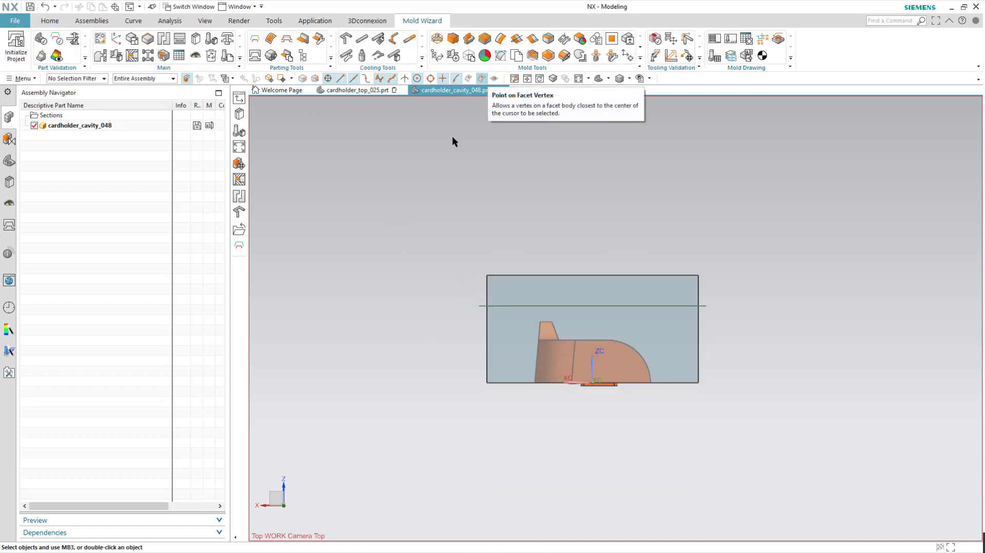
Step: Begin a channel sketch on the datum plane and draw an 85 × 138 mm rectangle framing the part
click(347, 41)
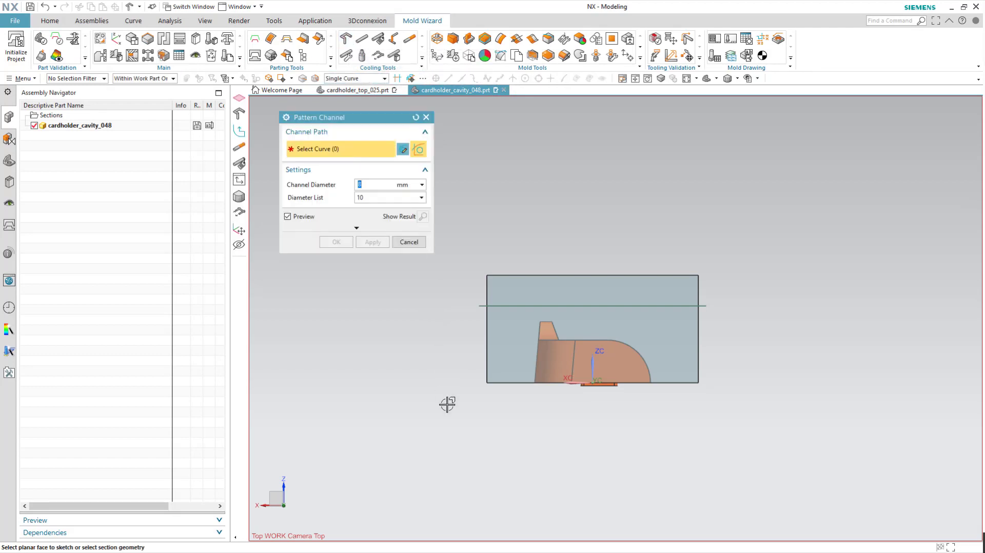
middle_drag(447, 404, 474, 424)
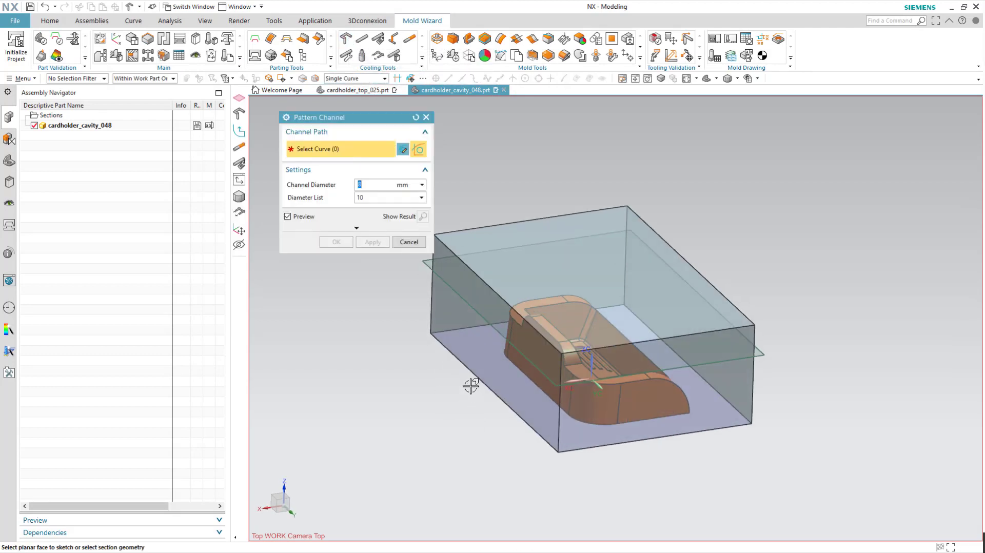
click(554, 384)
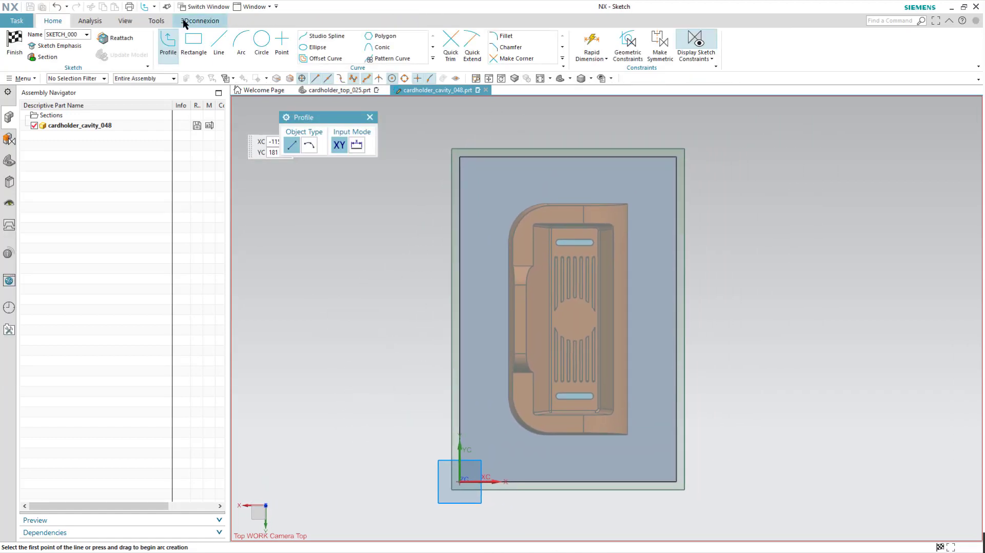
click(190, 45)
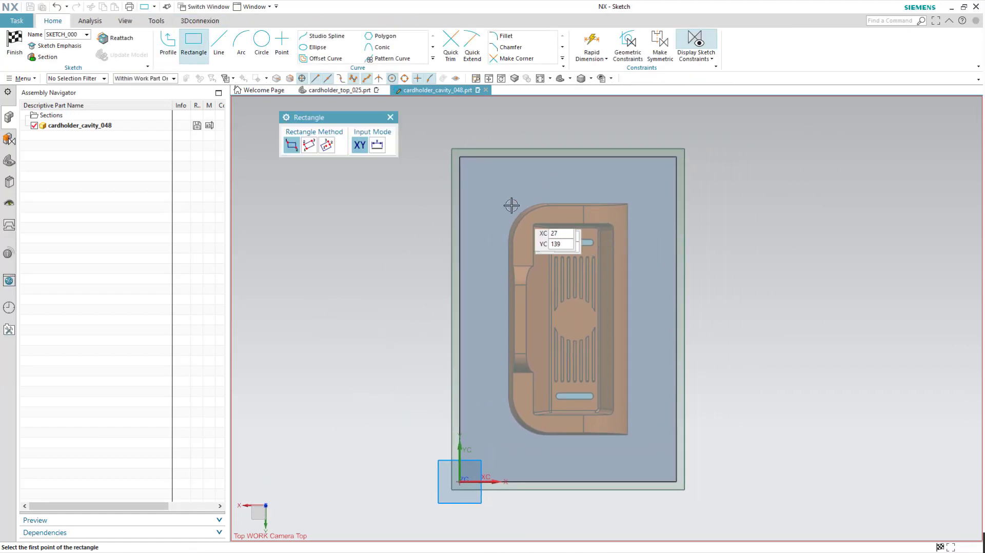
click(483, 181)
click(651, 452)
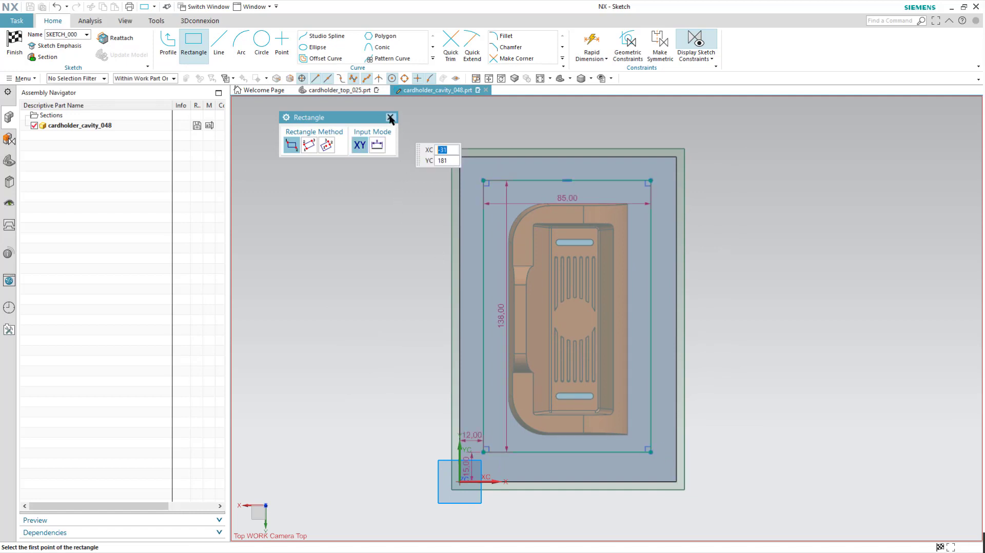
key(Escape)
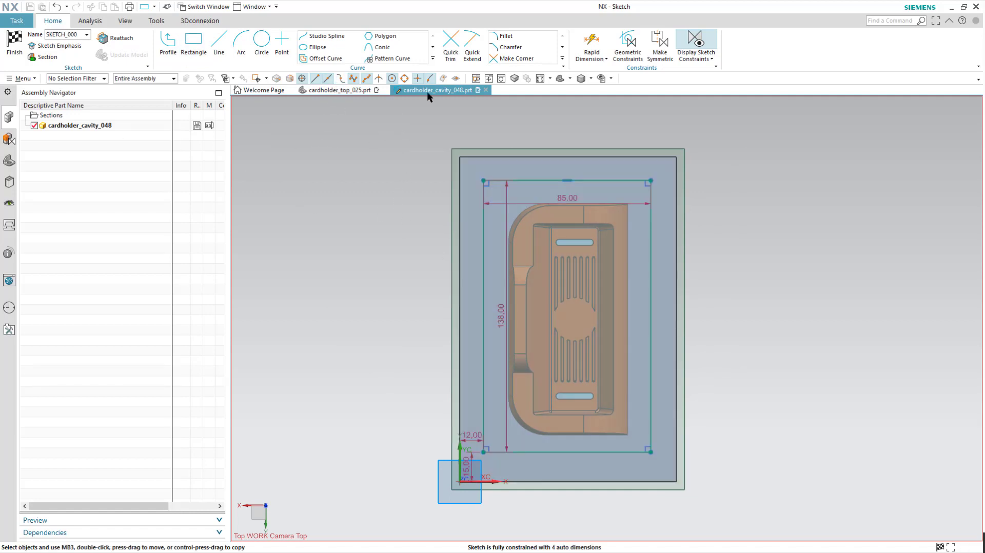
Step: Dimension the rectangle's right side and its 15 mm left offset from the block edges
click(590, 41)
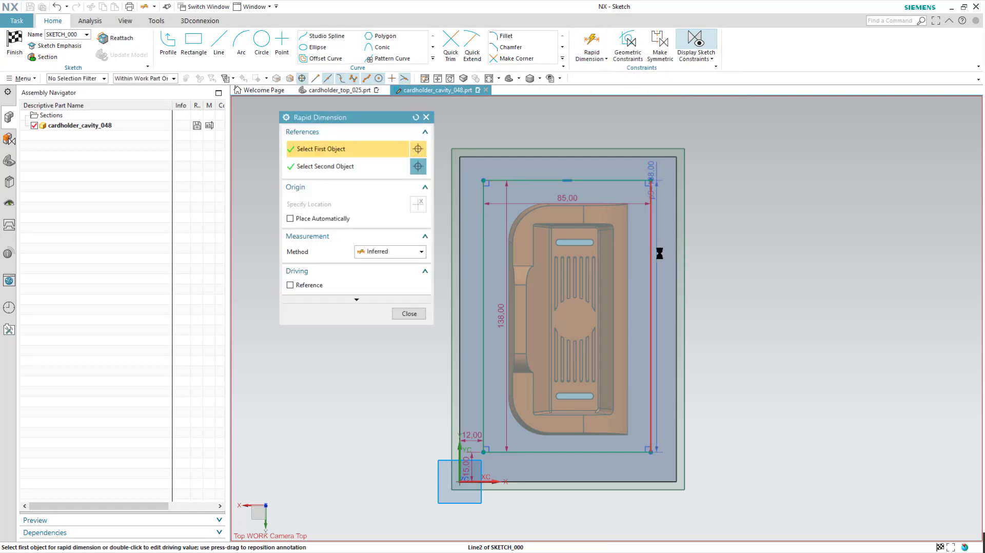
click(659, 253)
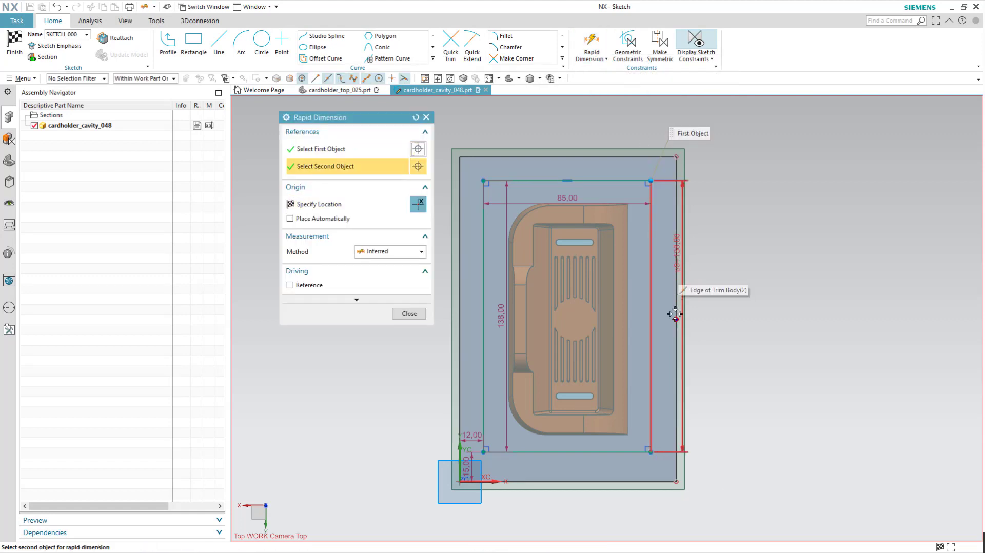
click(675, 317)
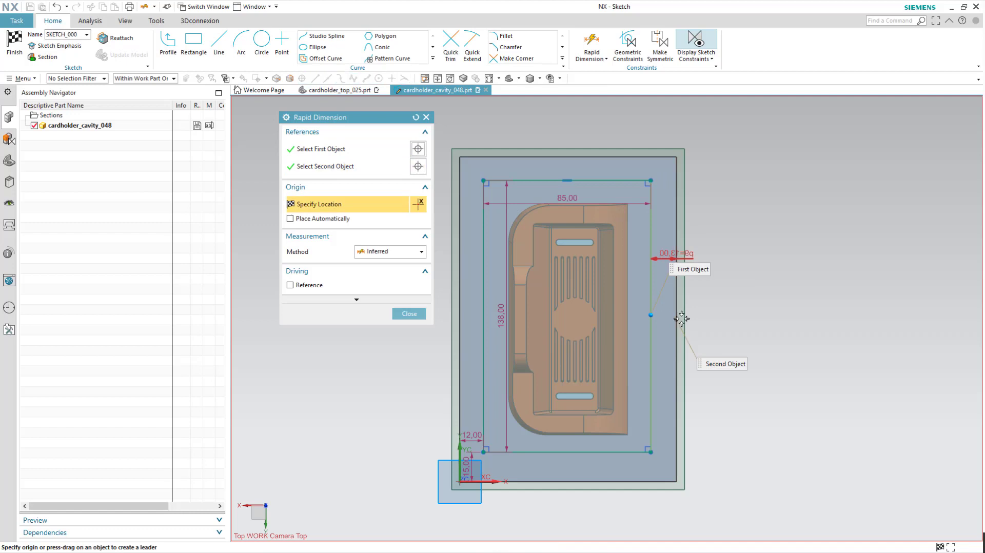
click(740, 318)
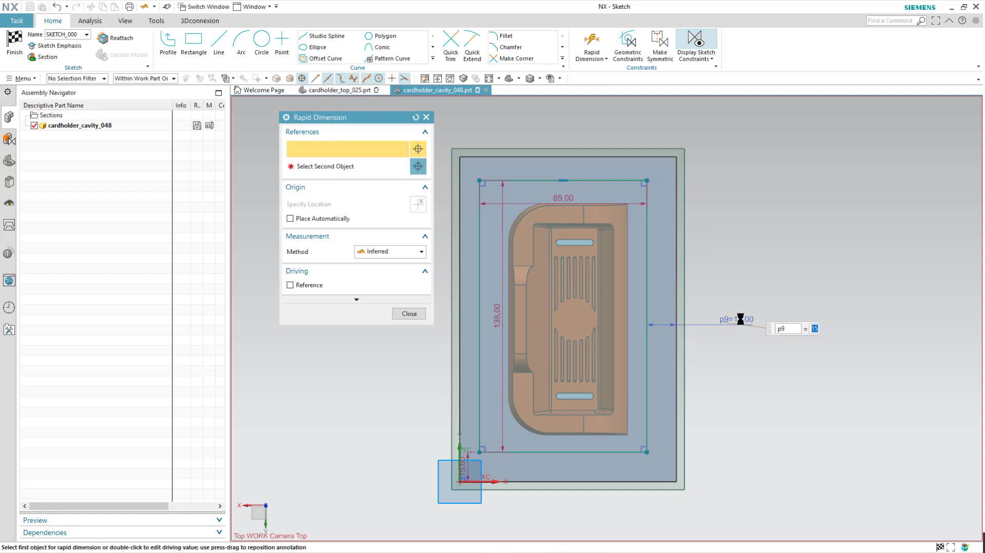
click(460, 312)
click(479, 317)
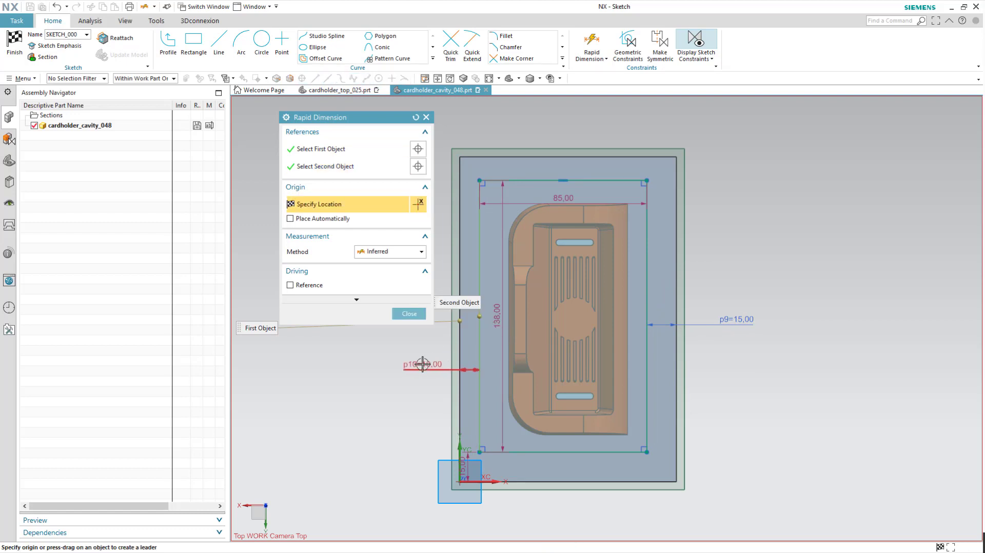
click(422, 363)
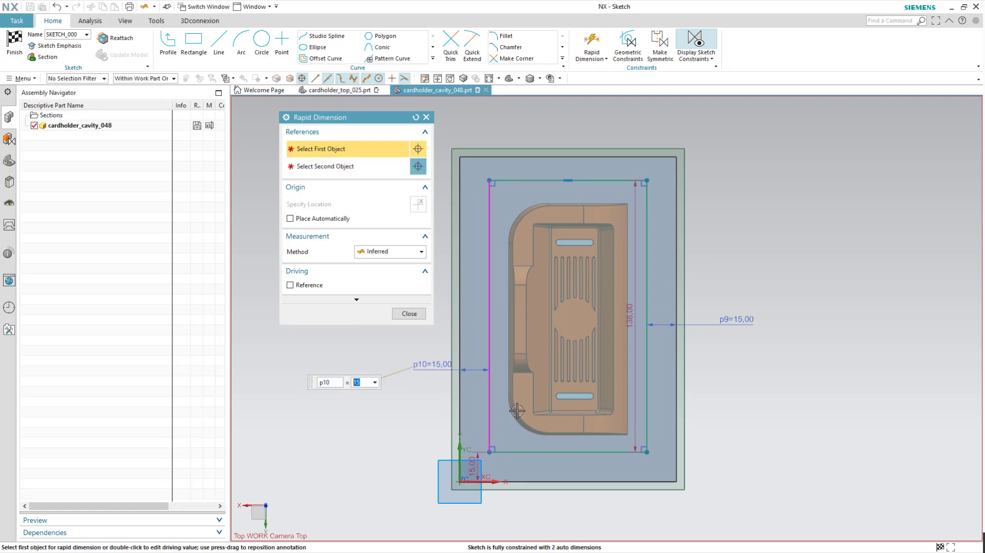
Step: Add 15 mm offsets from the plate's bottom and top edges to the rectangle
click(561, 452)
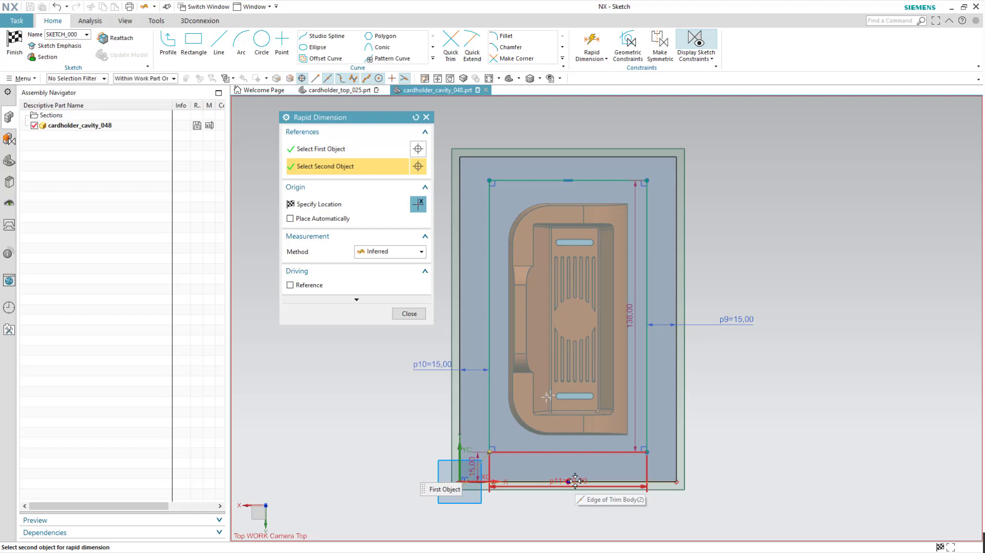
click(575, 480)
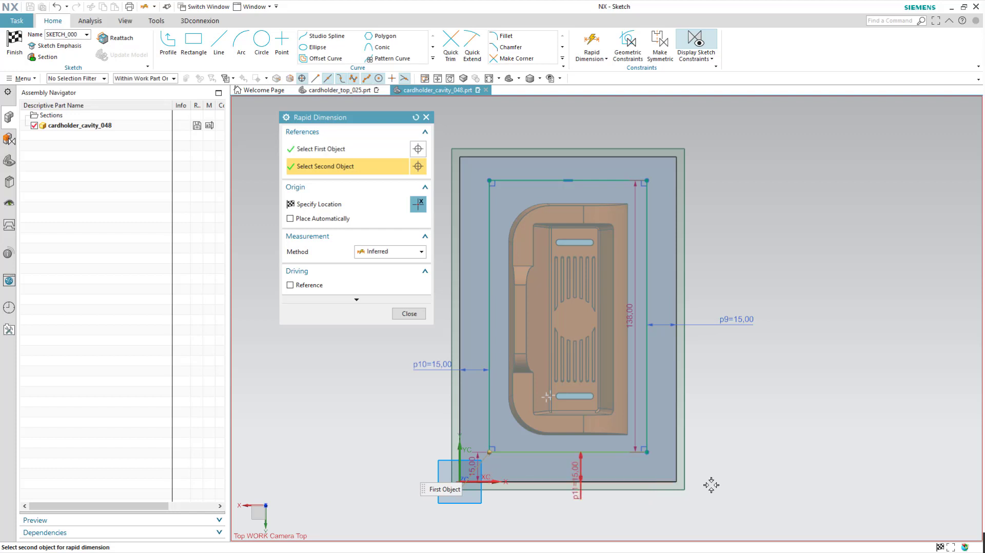
click(707, 526)
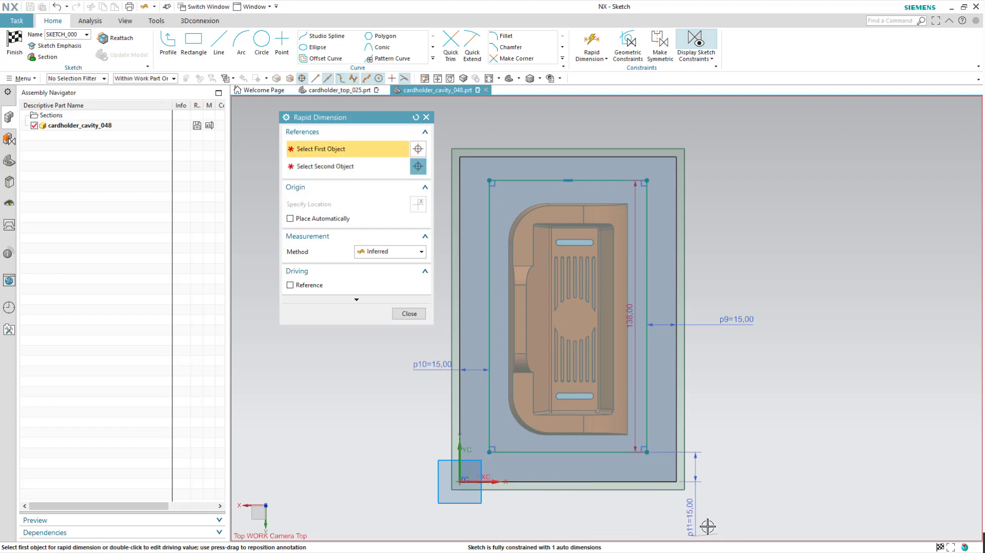
click(619, 180)
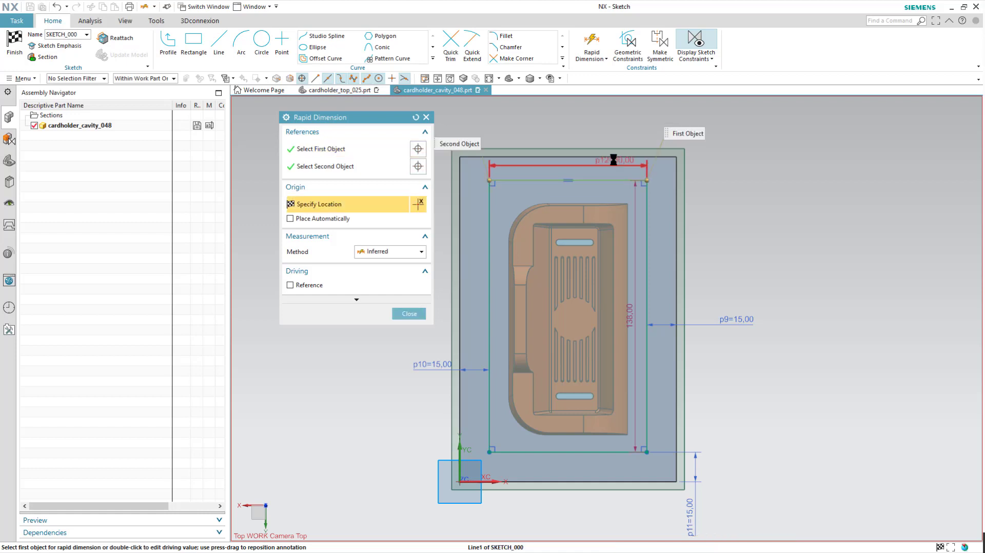
click(613, 157)
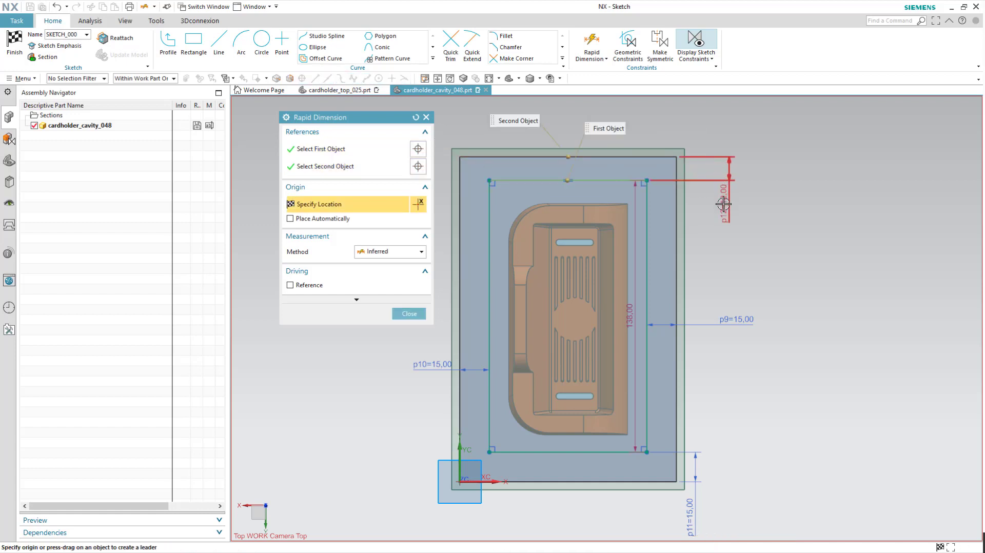
click(723, 202)
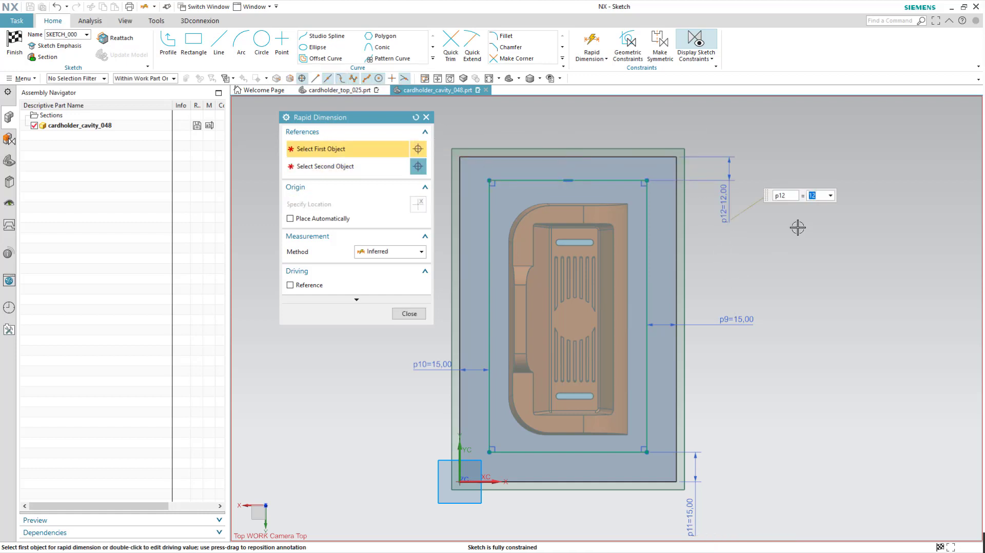
text(15)
key(Return)
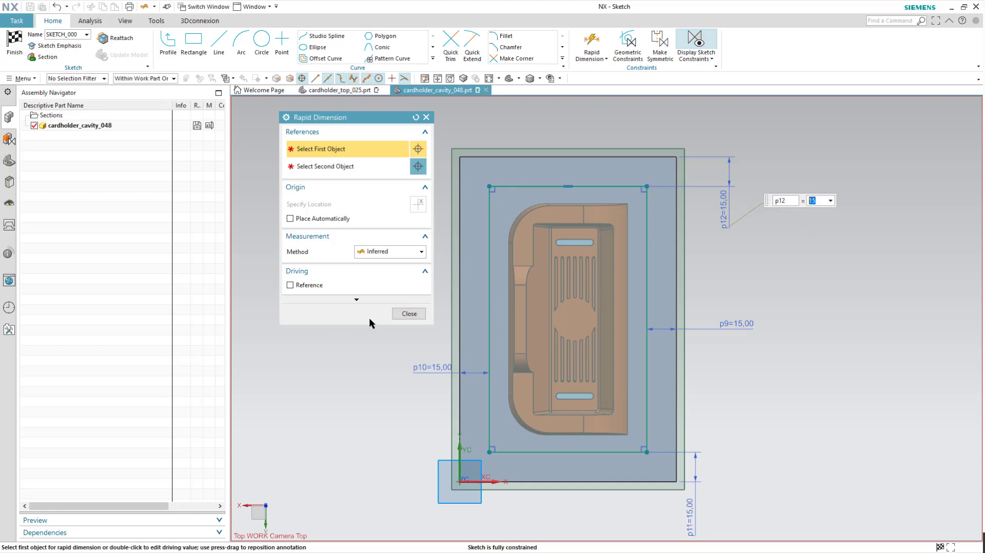
click(402, 313)
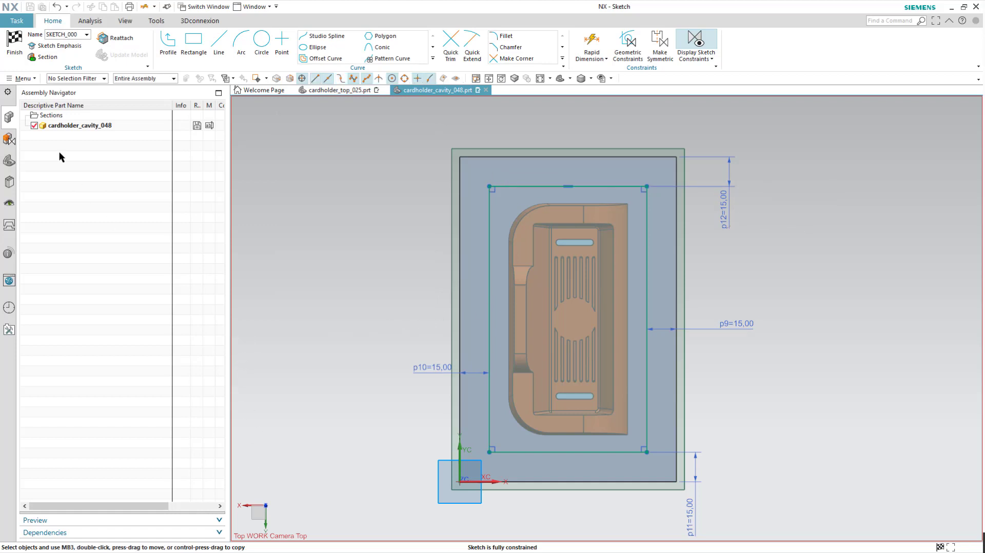
Step: Finish the sketch and generate cooling channel tubes along the four rectangle curves
click(14, 51)
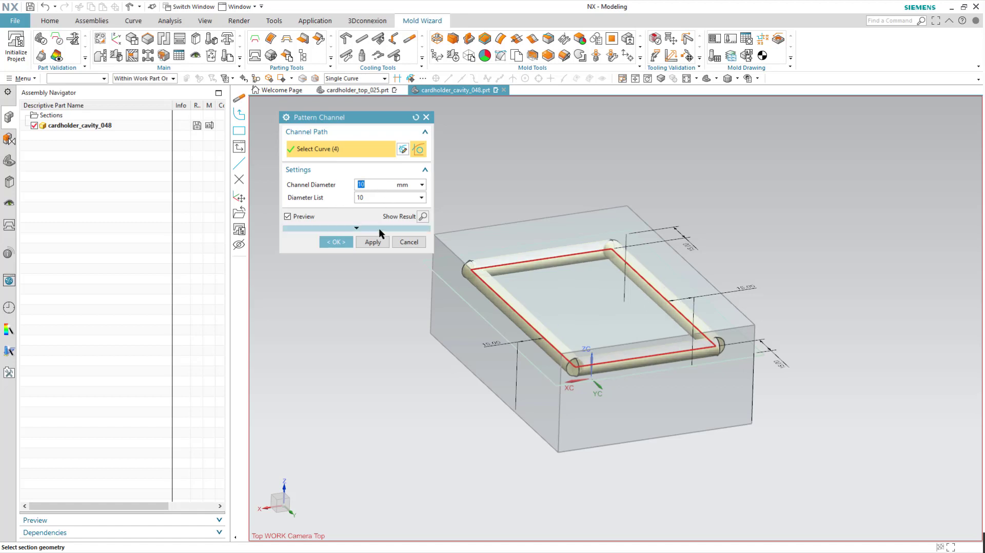
click(338, 242)
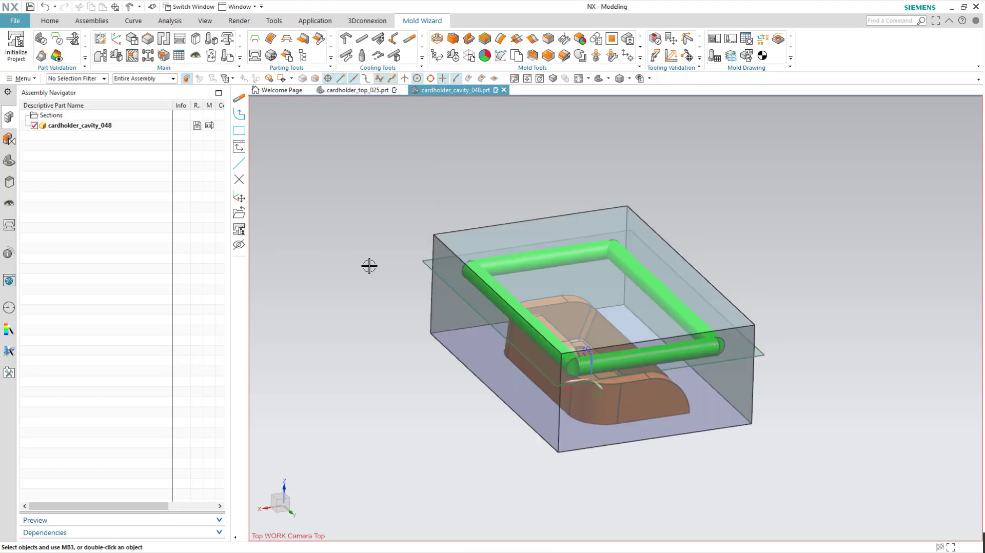
mouse_move(367, 279)
middle_down()
mouse_move(356, 308)
mouse_move(367, 272)
middle_up()
click(599, 391)
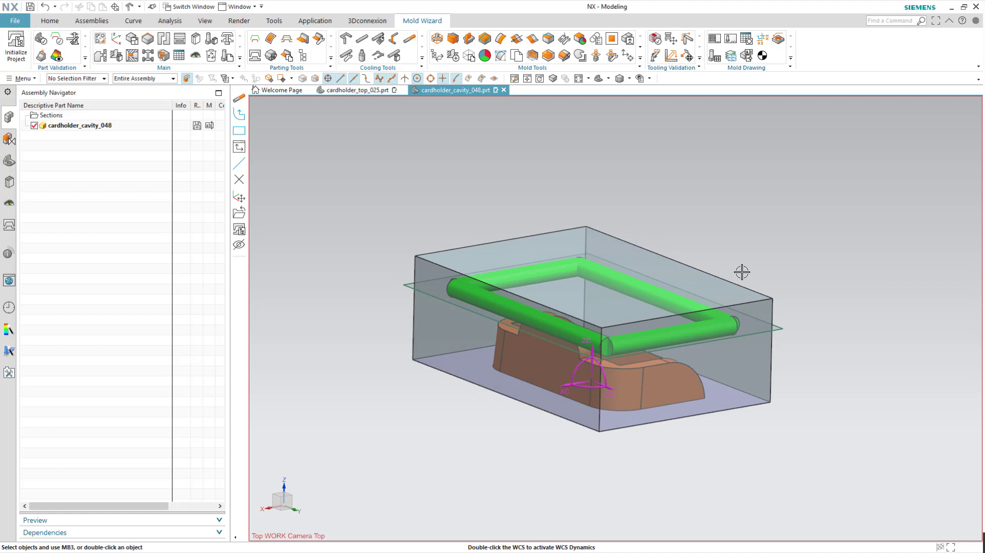
key(Escape)
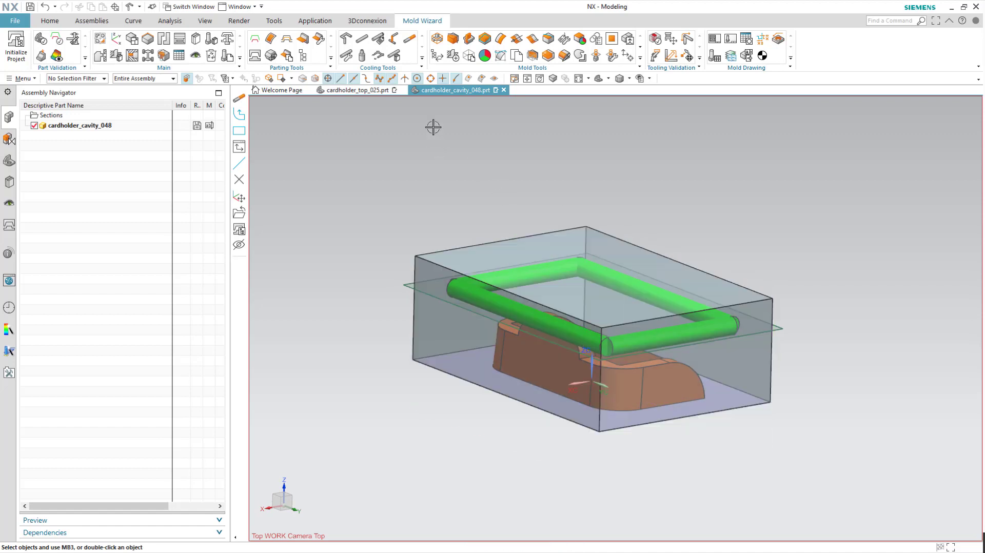
click(409, 45)
Step: Extend the front-left channel end by 15 mm, after previewing a 20 mm extension
click(601, 342)
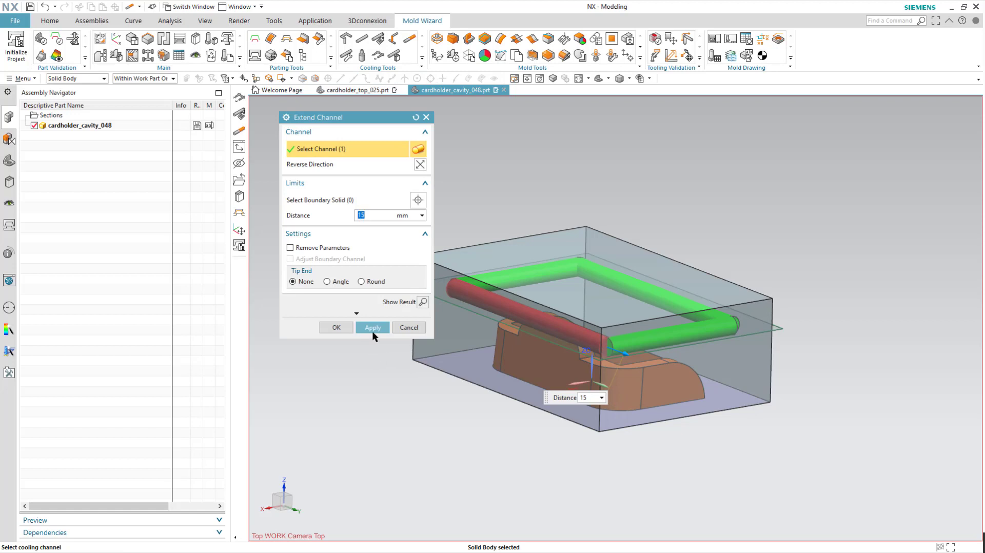
click(423, 302)
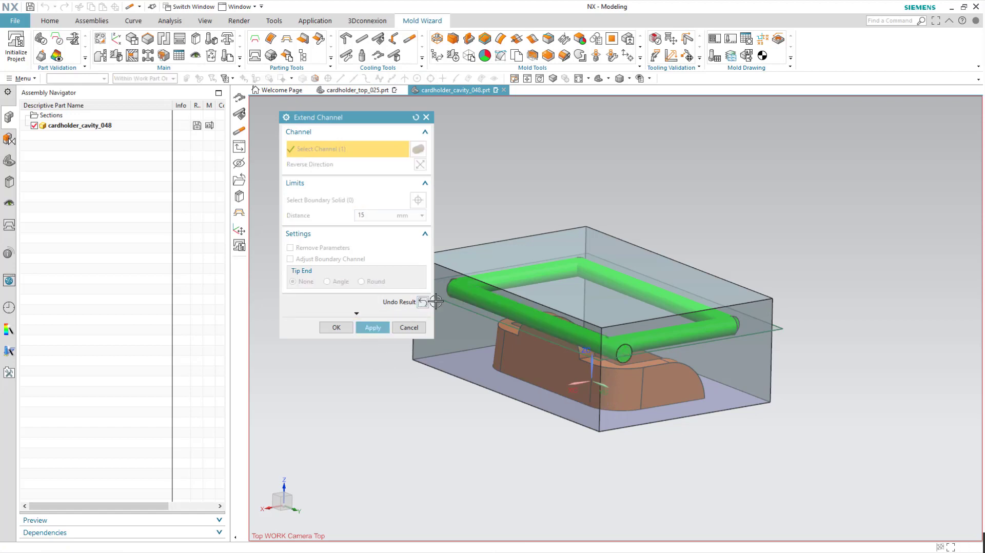
click(422, 302)
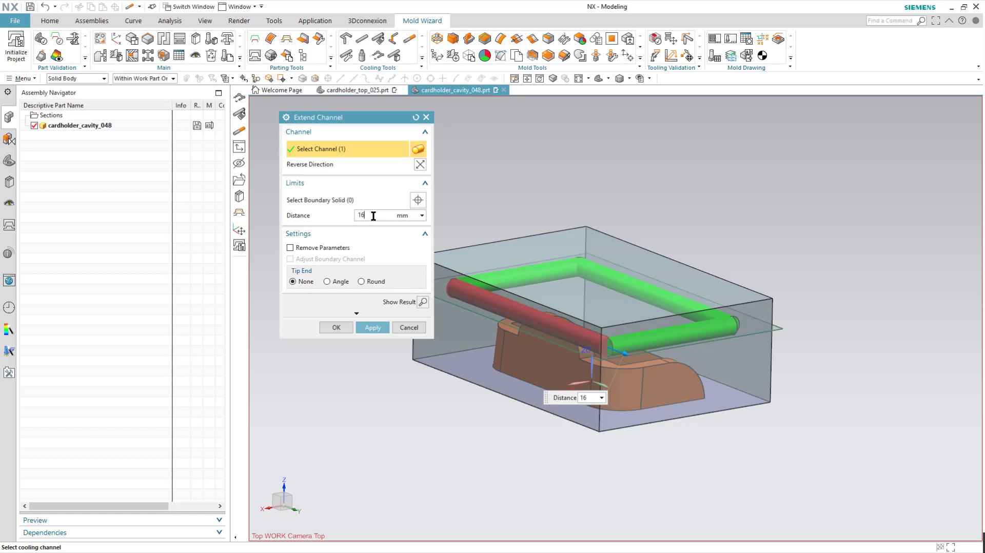
double_click(373, 216)
text(20)
click(424, 301)
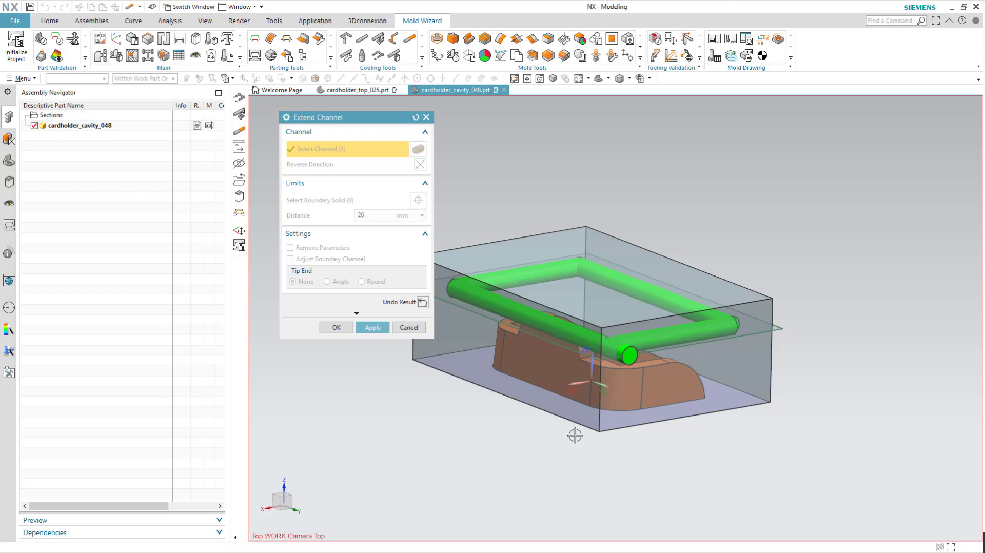
mouse_move(574, 434)
middle_down()
mouse_move(615, 463)
mouse_move(593, 434)
middle_up()
click(422, 302)
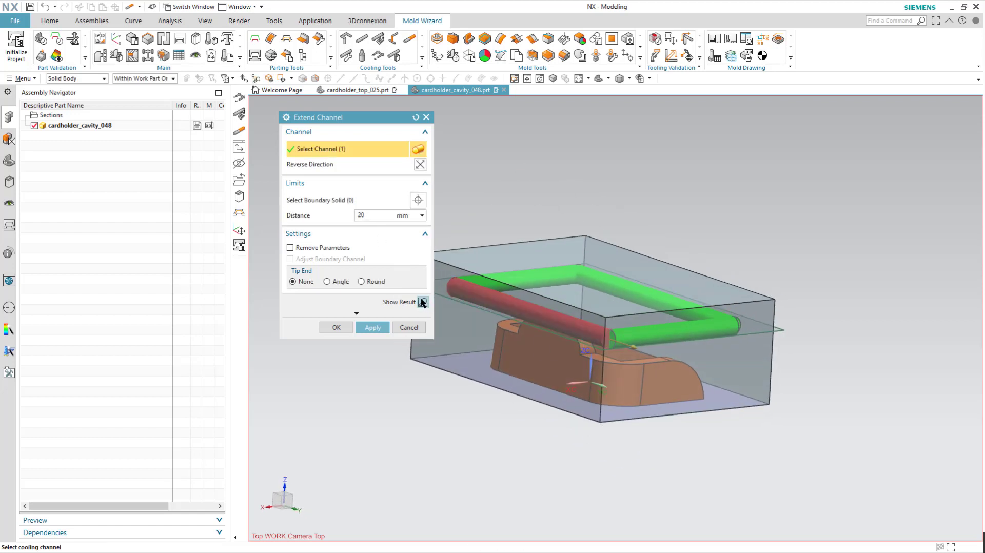
click(375, 214)
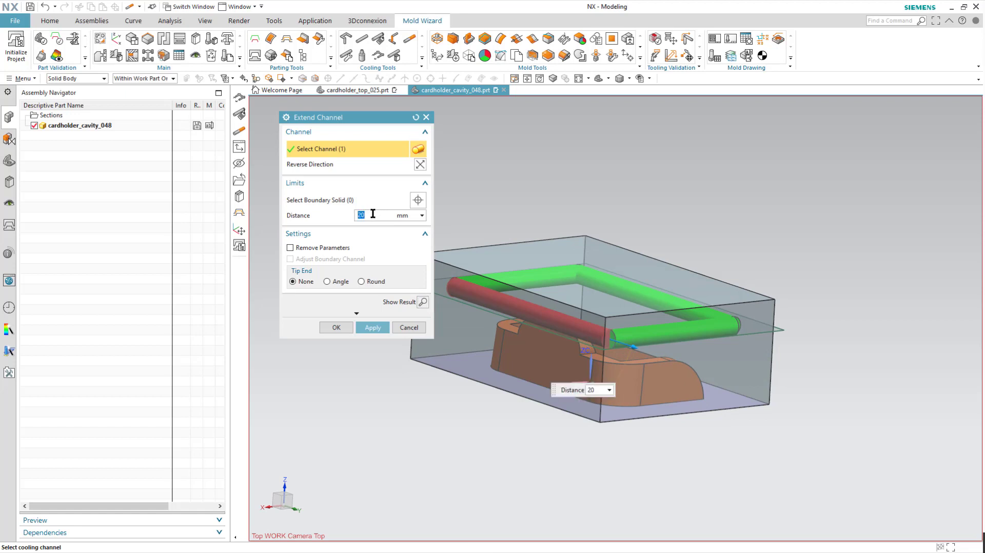
key(Return)
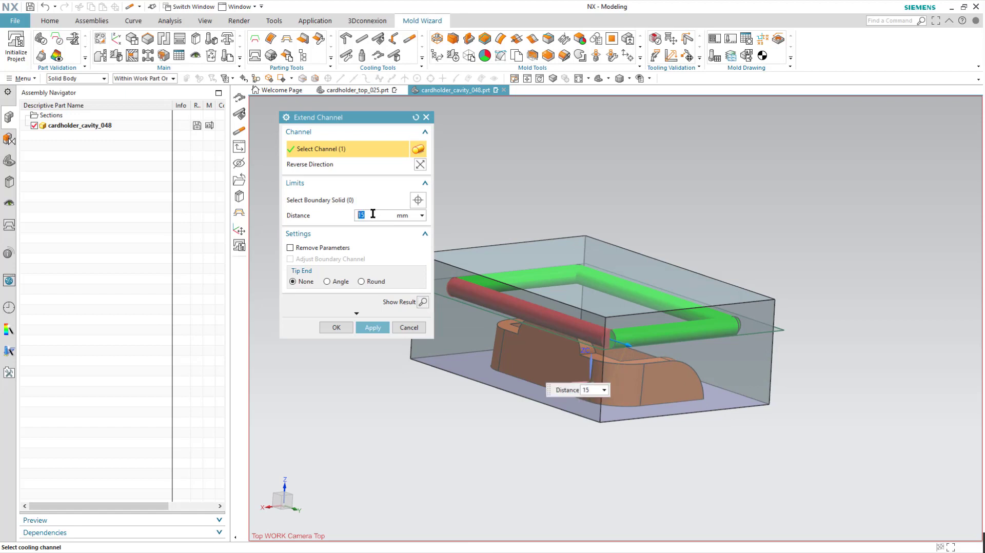
click(367, 331)
Step: Extend the left vertical channel end as well and close the Extend Channel tool
middle_drag(453, 389, 515, 354)
click(515, 376)
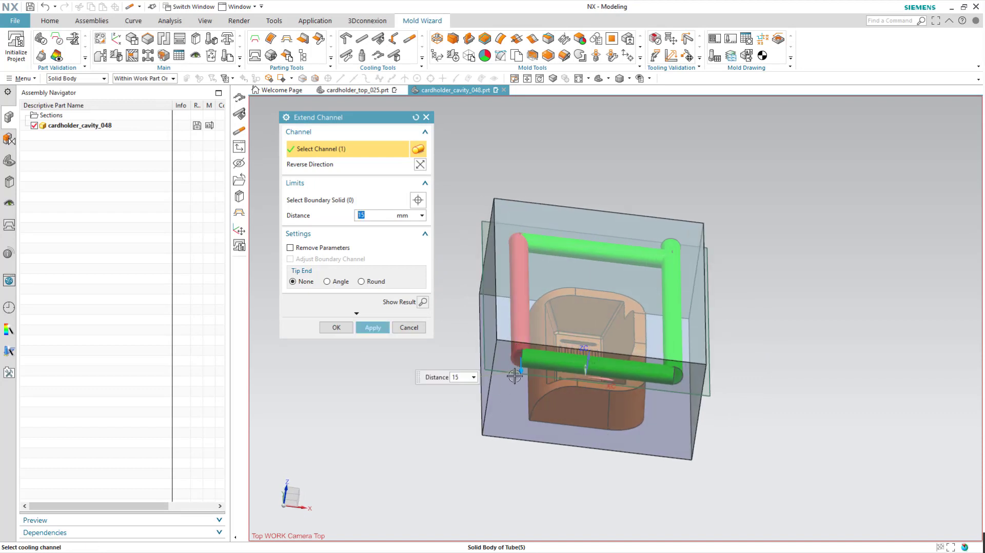
click(370, 327)
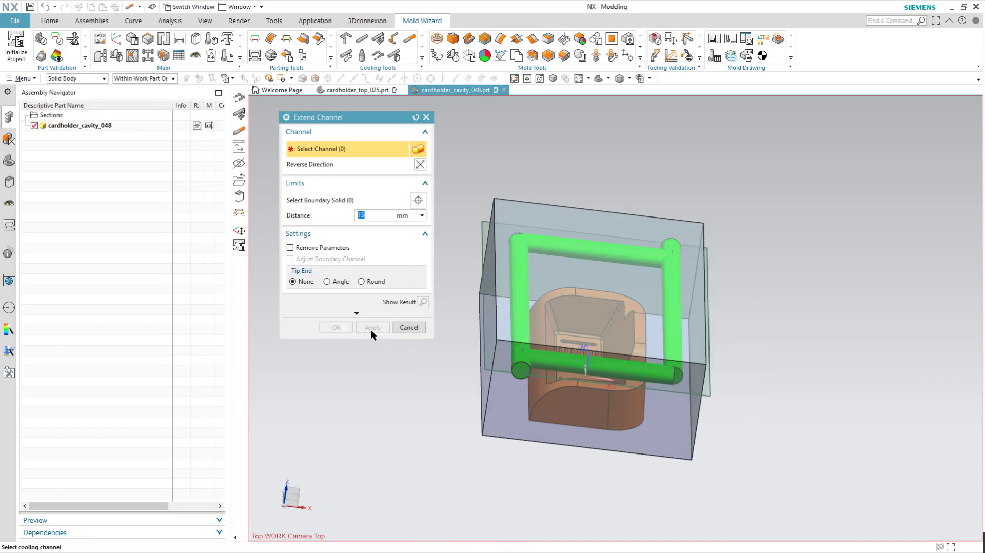
middle_drag(370, 329, 451, 402)
click(408, 327)
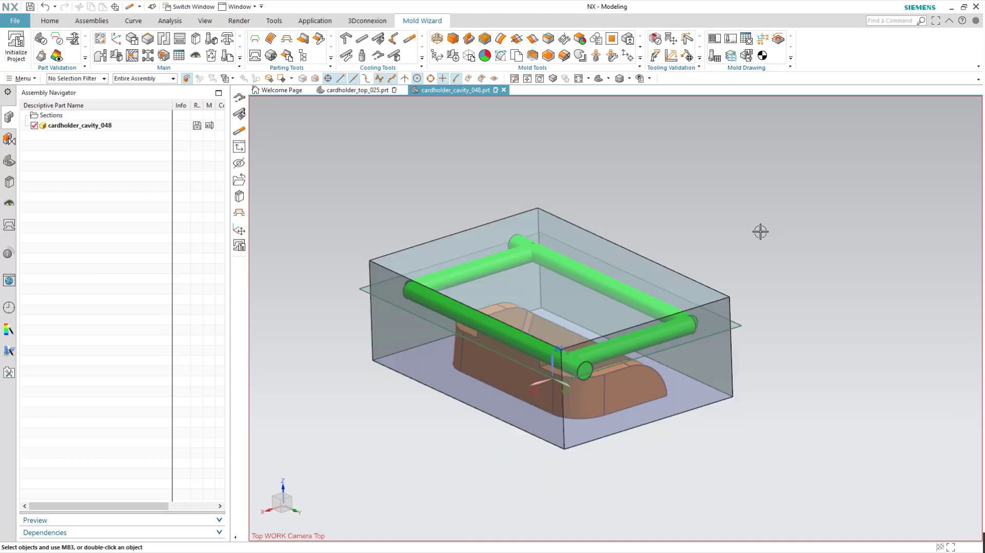
Step: Define all four channel bodies as cooling channels with cooling type Water_MM
click(378, 41)
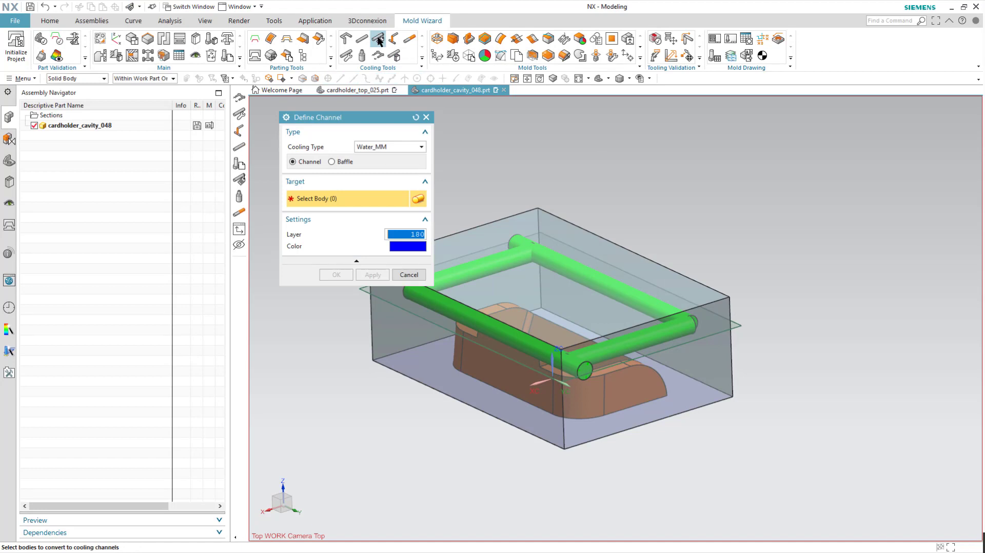
drag(846, 103, 307, 433)
click(398, 146)
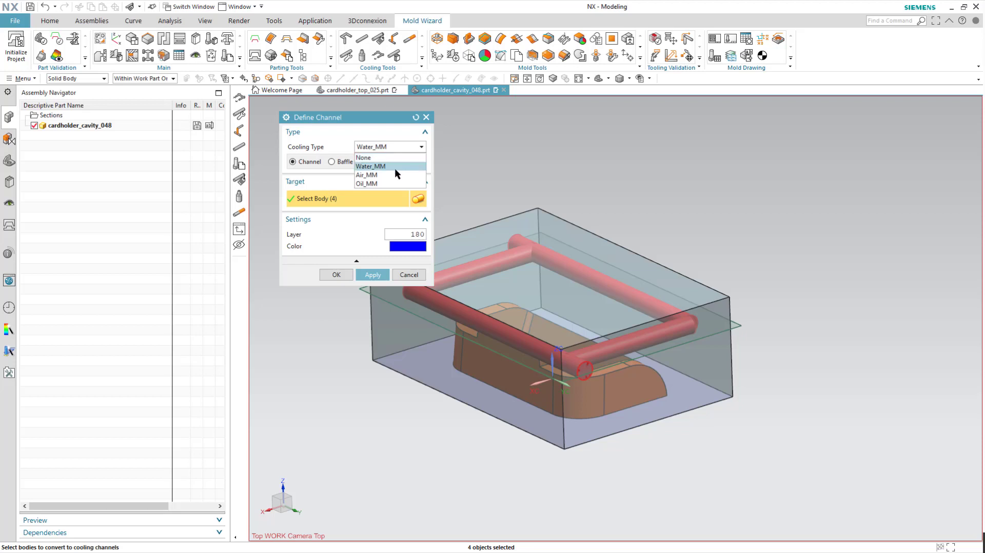
click(395, 167)
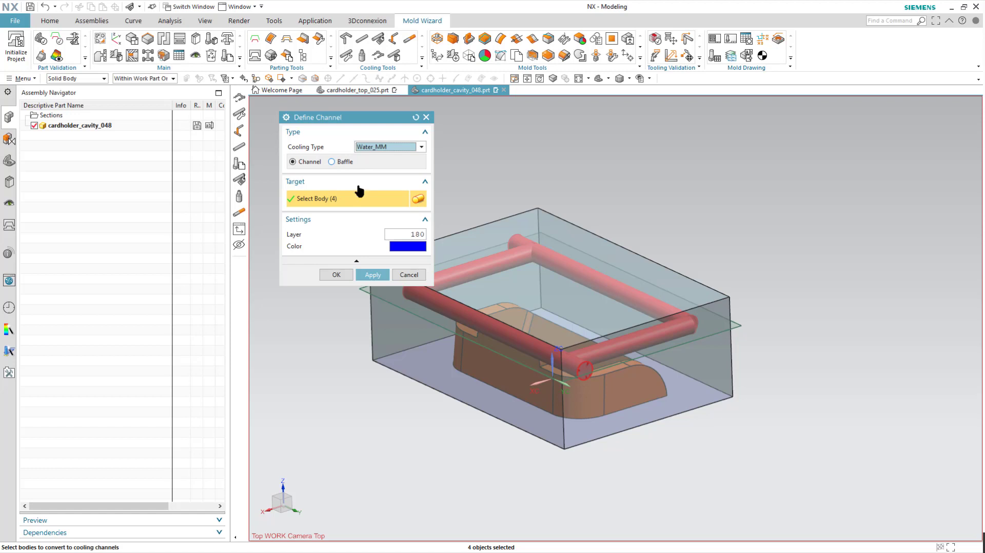
click(343, 275)
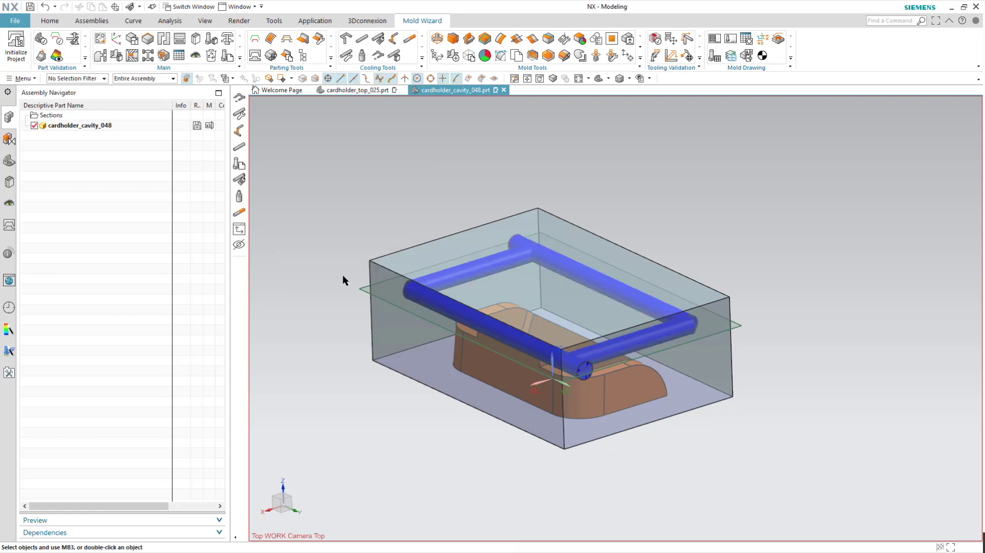
Step: Start a cooling circuit with its inlet at the channel end, keeping the first fitting DIVERTER
click(379, 55)
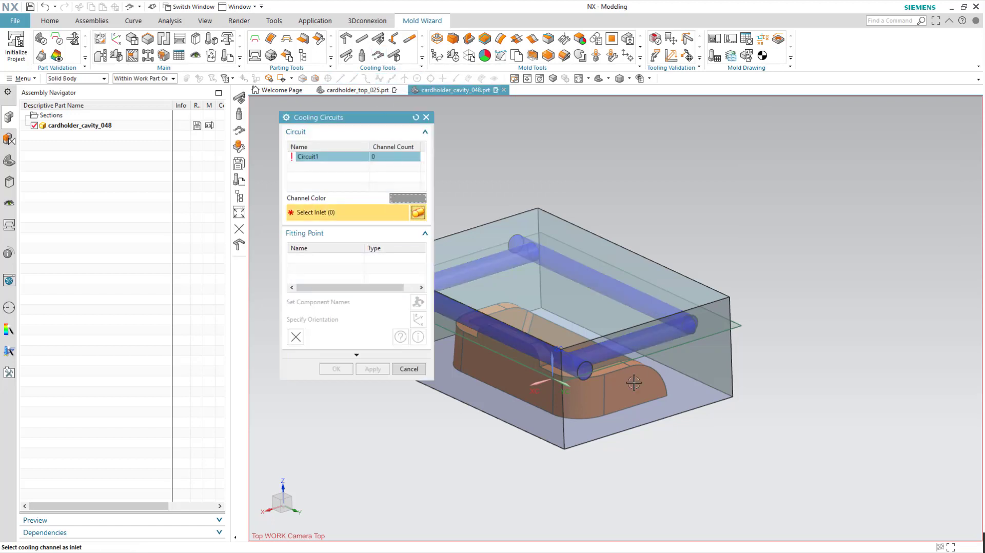
click(585, 368)
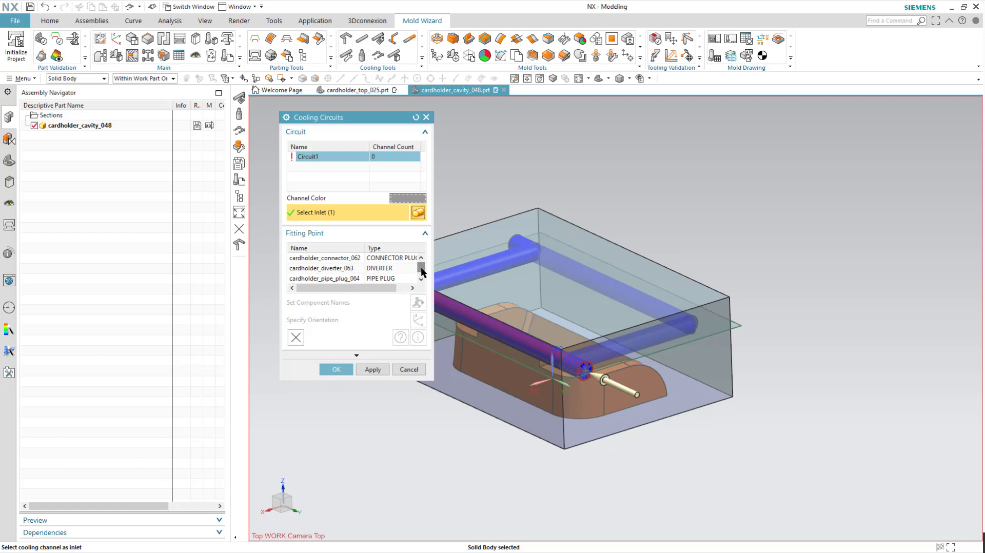
click(400, 272)
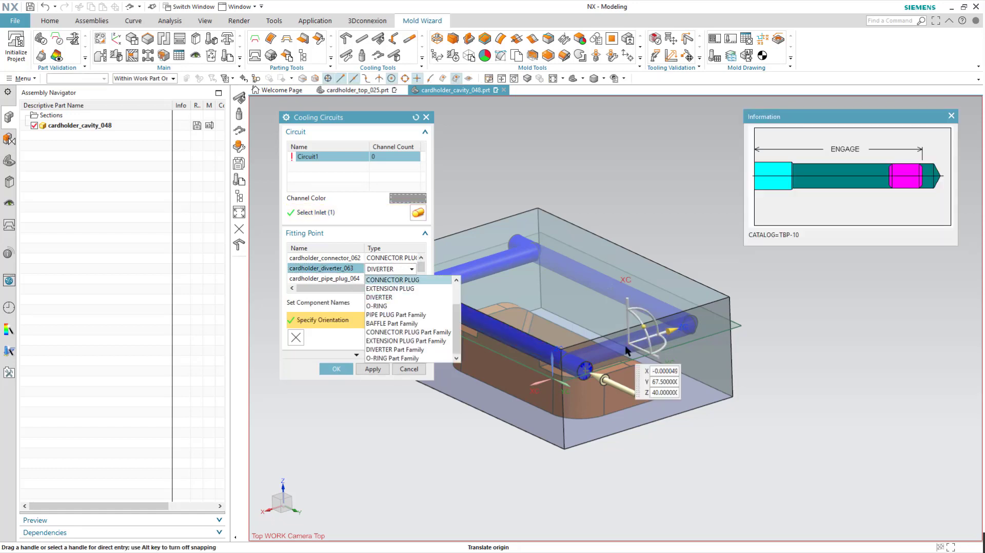
click(347, 279)
click(422, 278)
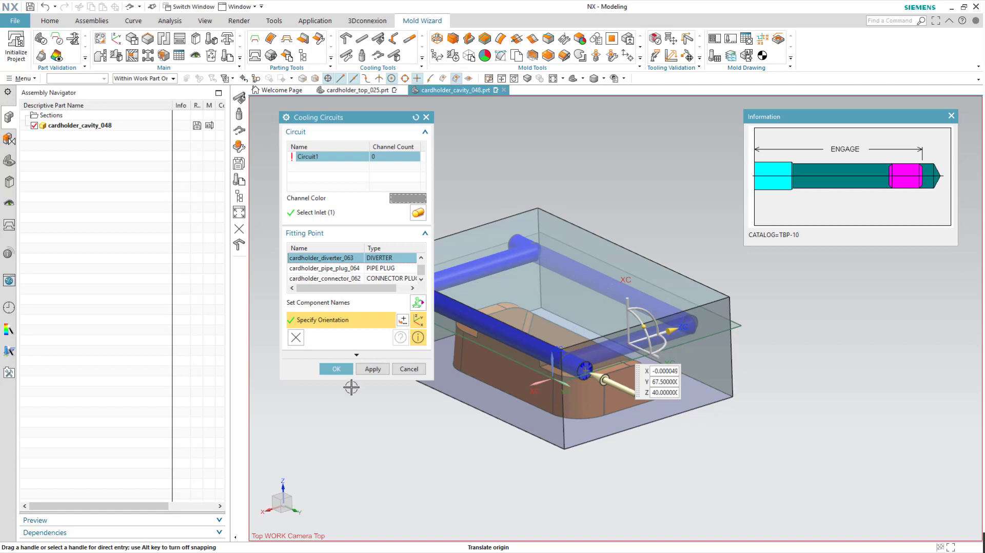
drag(357, 381, 359, 482)
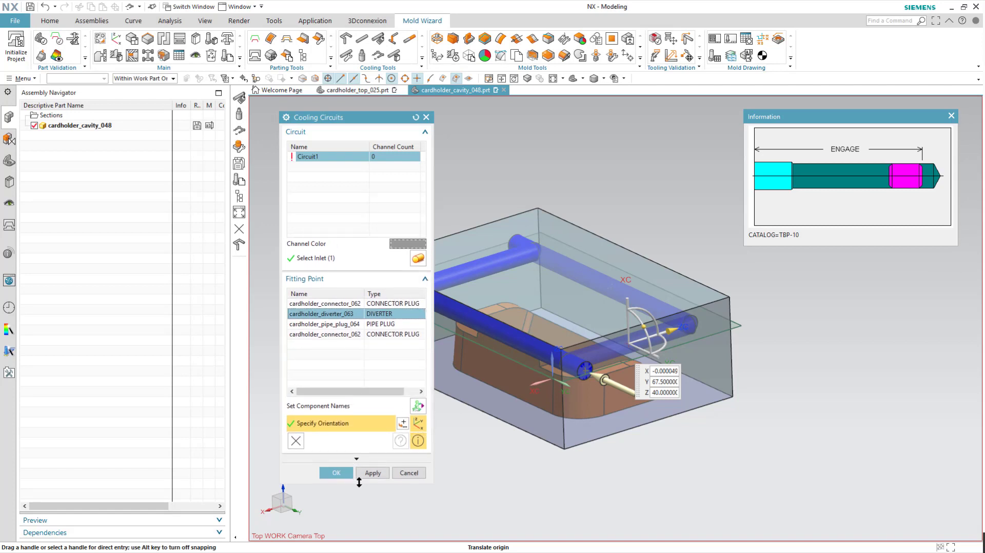
Step: Set the remaining fittings to PIPE PLUG and CONNECTOR PLUG, then confirm the circuit
click(387, 324)
click(402, 325)
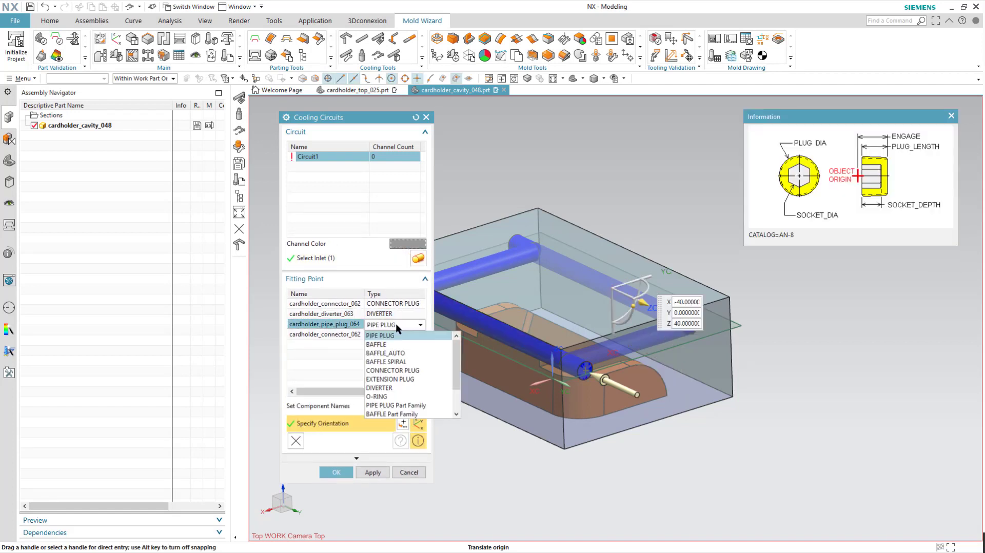
click(365, 336)
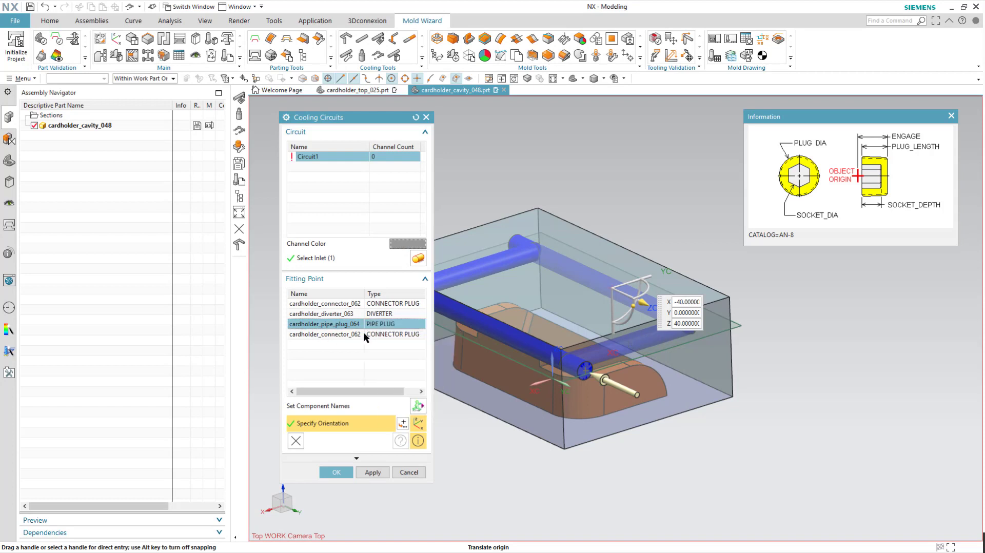
click(385, 338)
click(402, 336)
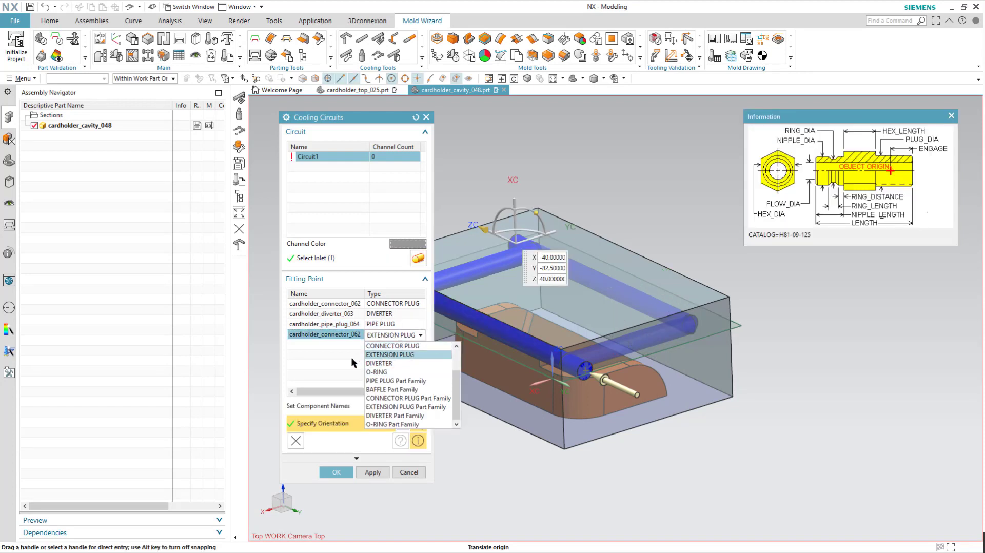
click(304, 469)
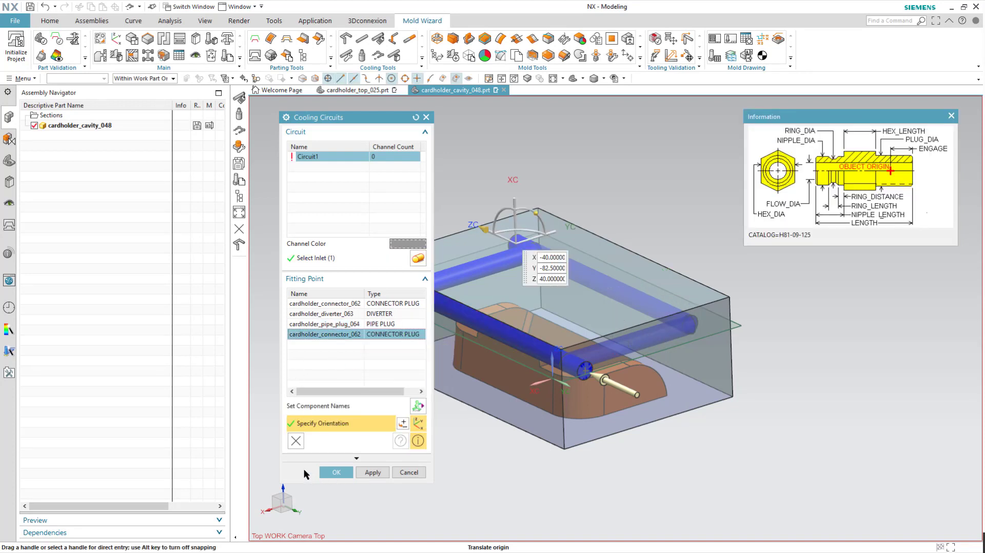
click(341, 470)
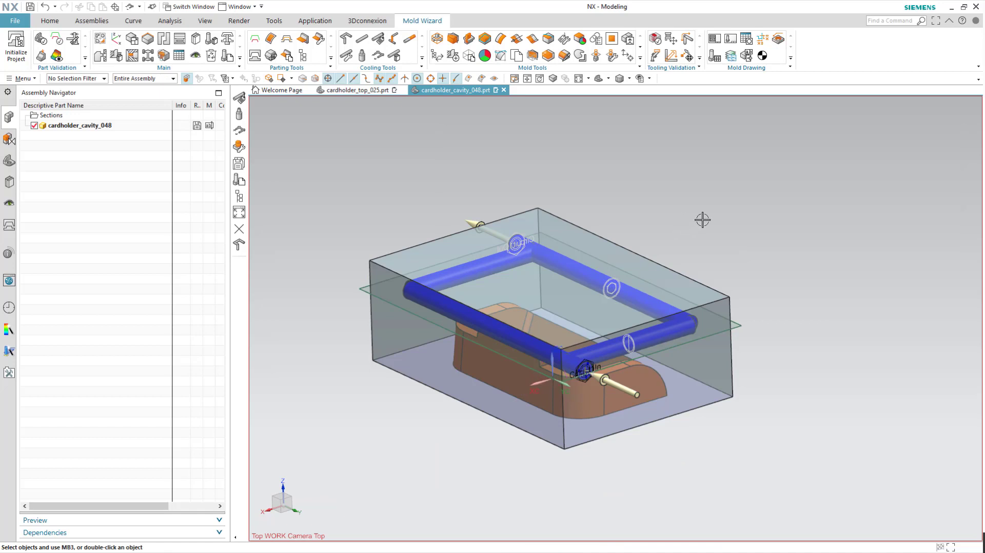
Step: Place the pipe_plug, connector and diverter components at their symbols using Concept Design
shift+middle_drag(732, 213, 740, 198)
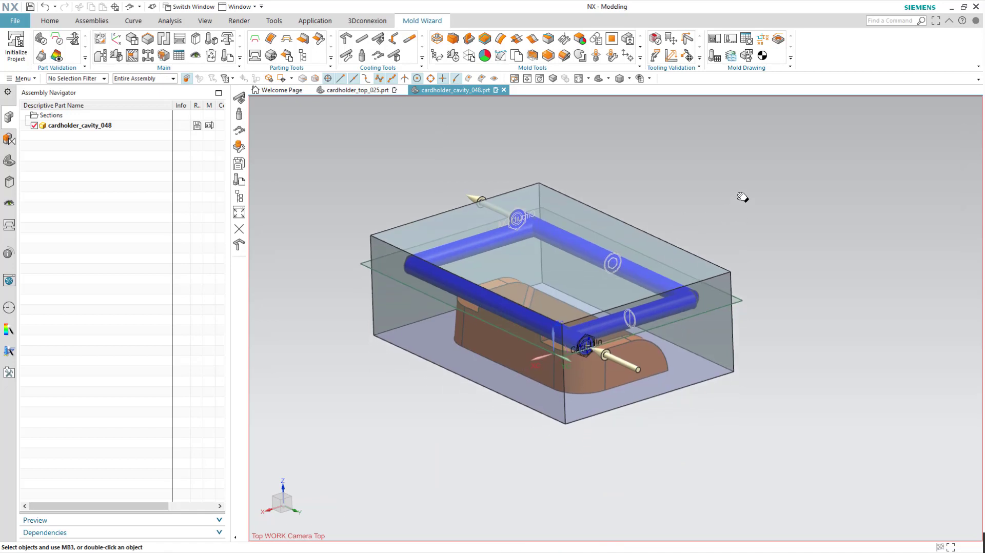
click(228, 58)
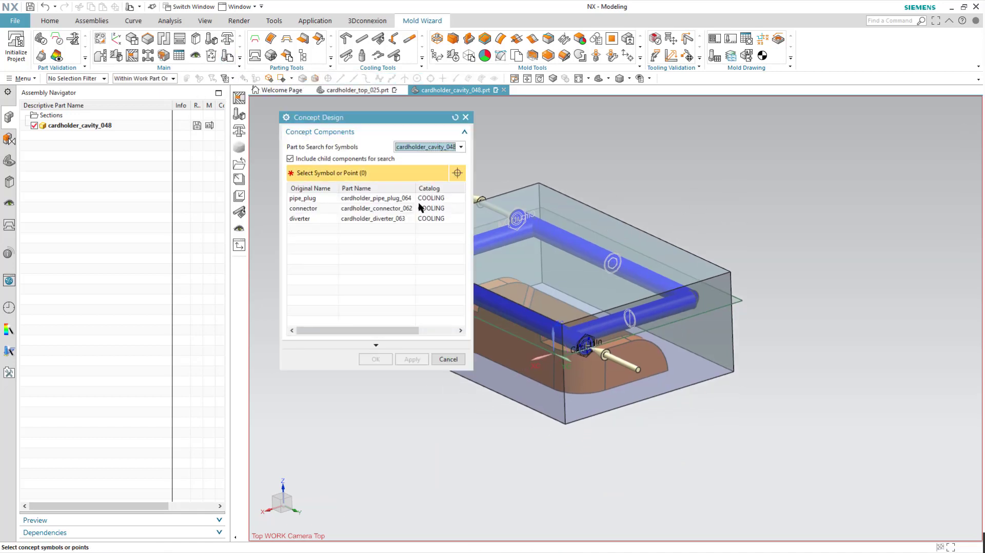
click(383, 200)
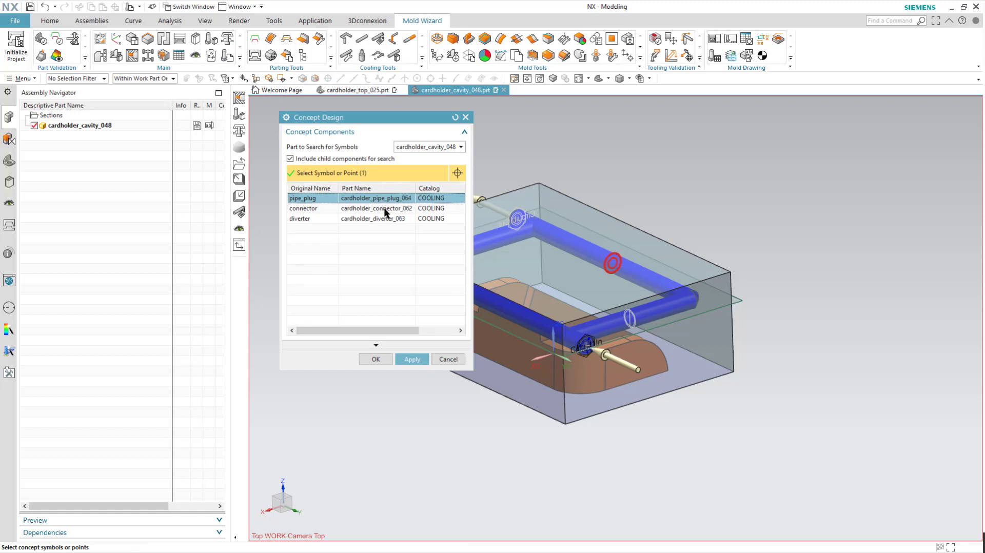
click(385, 209)
click(382, 198)
shift+click(380, 217)
click(409, 359)
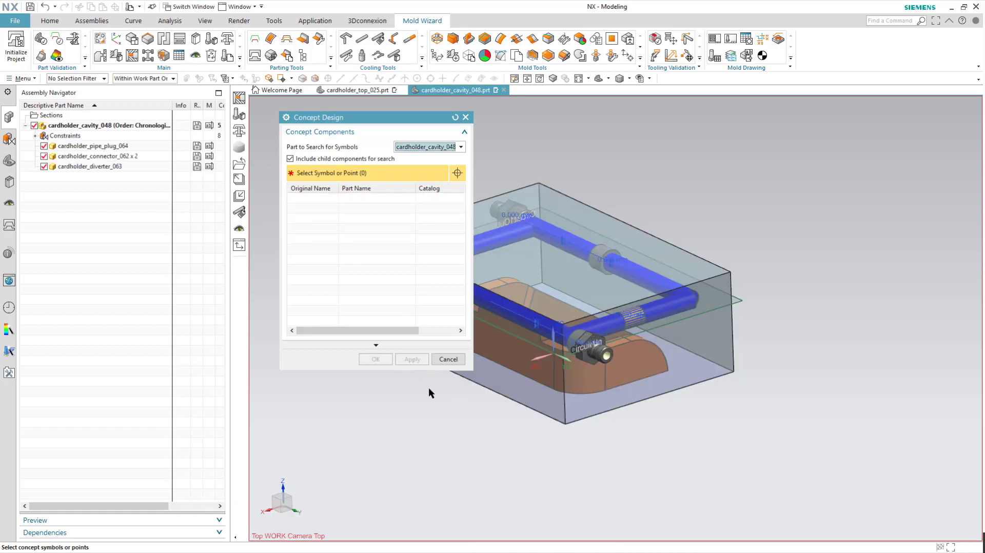
click(447, 359)
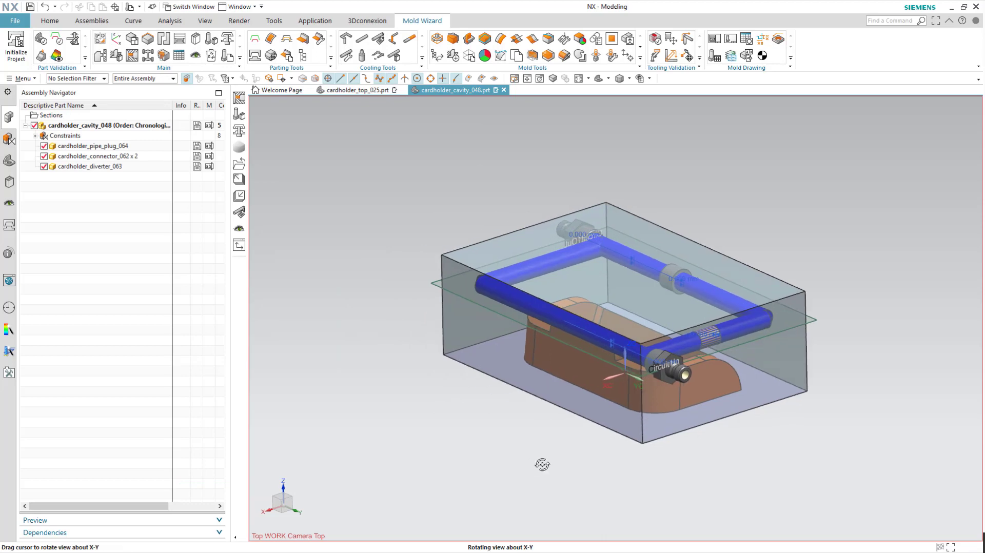